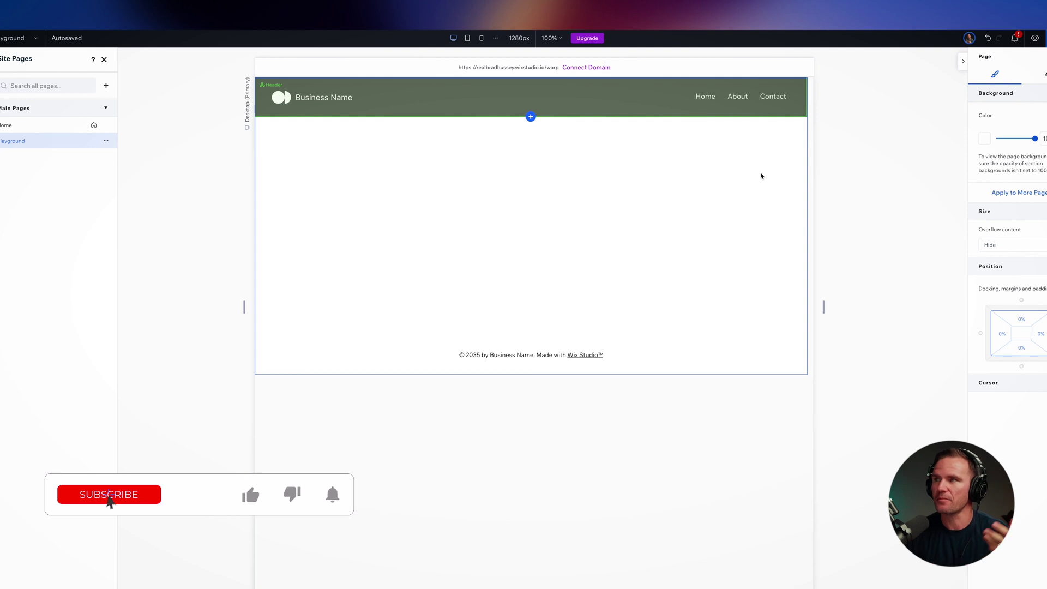
Step: Select the header and add a blank section set to Fit to screen
click(624, 257)
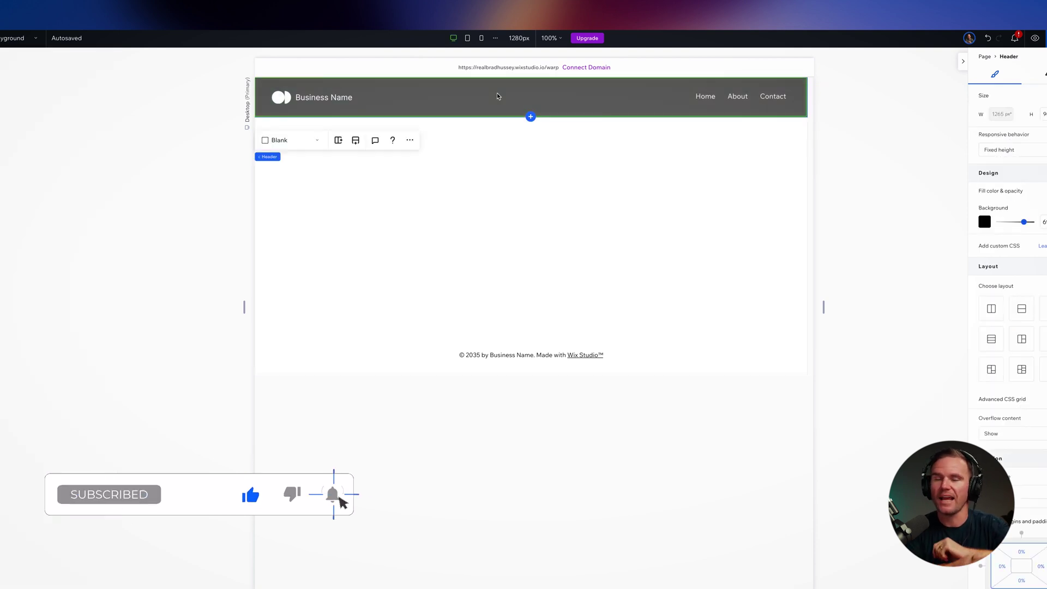
click(532, 112)
click(531, 117)
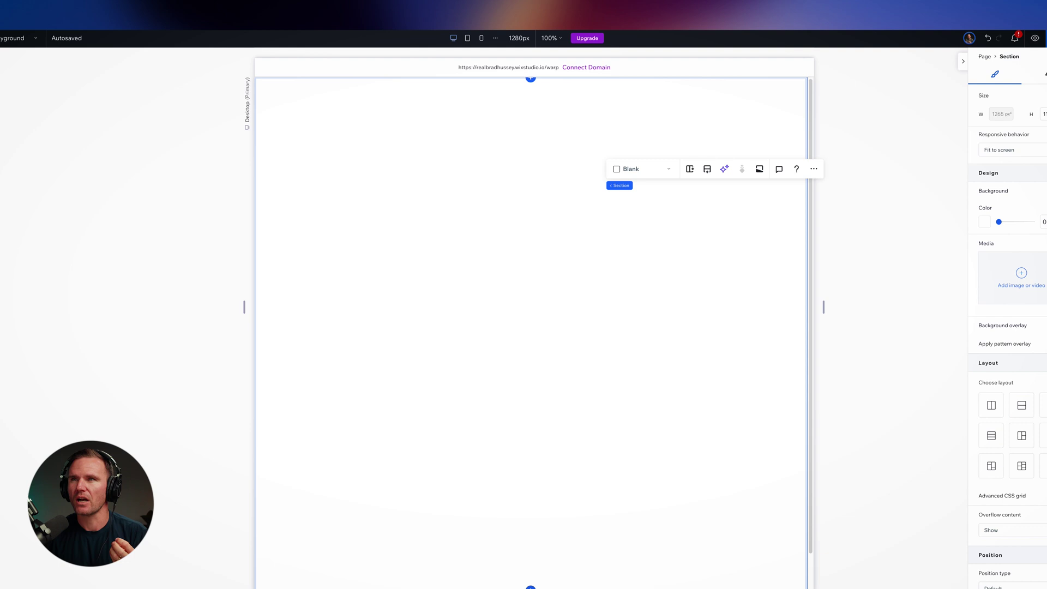
Step: Drag the saved GET STARTED button from Saved Assets into the new section
click(4, 63)
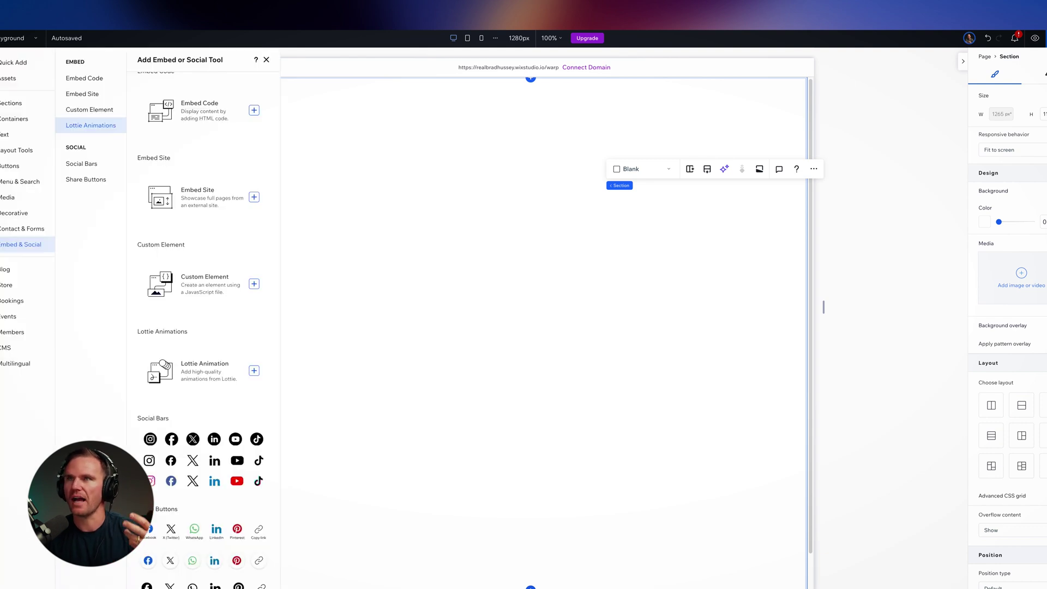
click(6, 64)
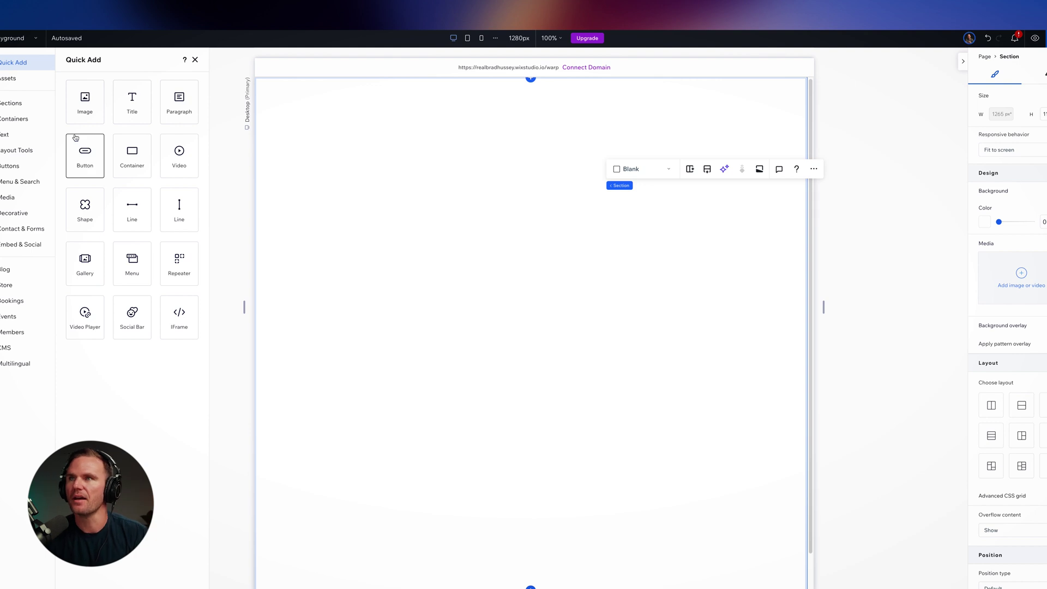
click(7, 79)
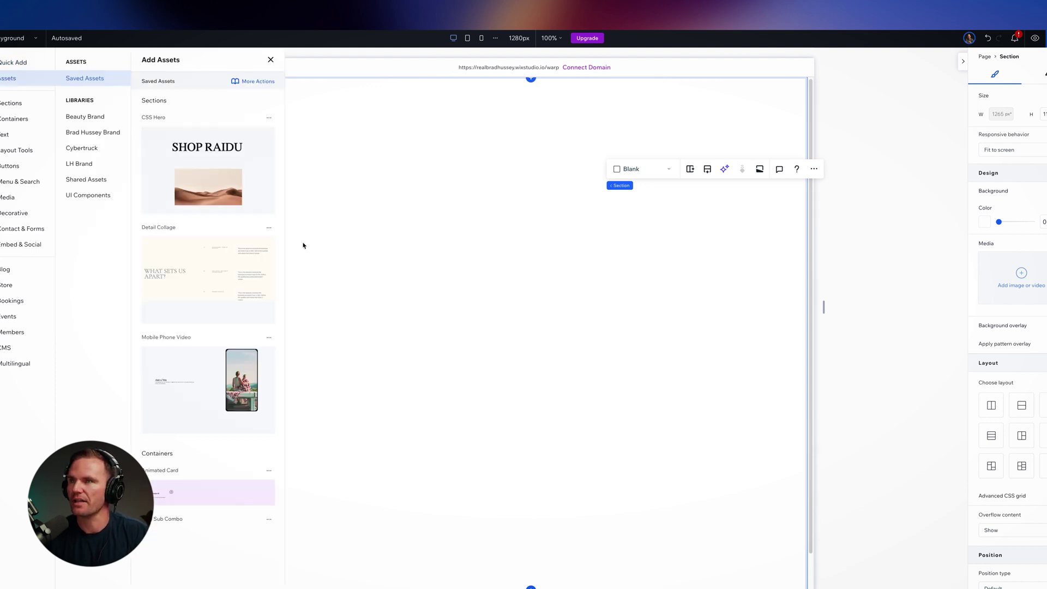
scroll(220, 407, down, 3)
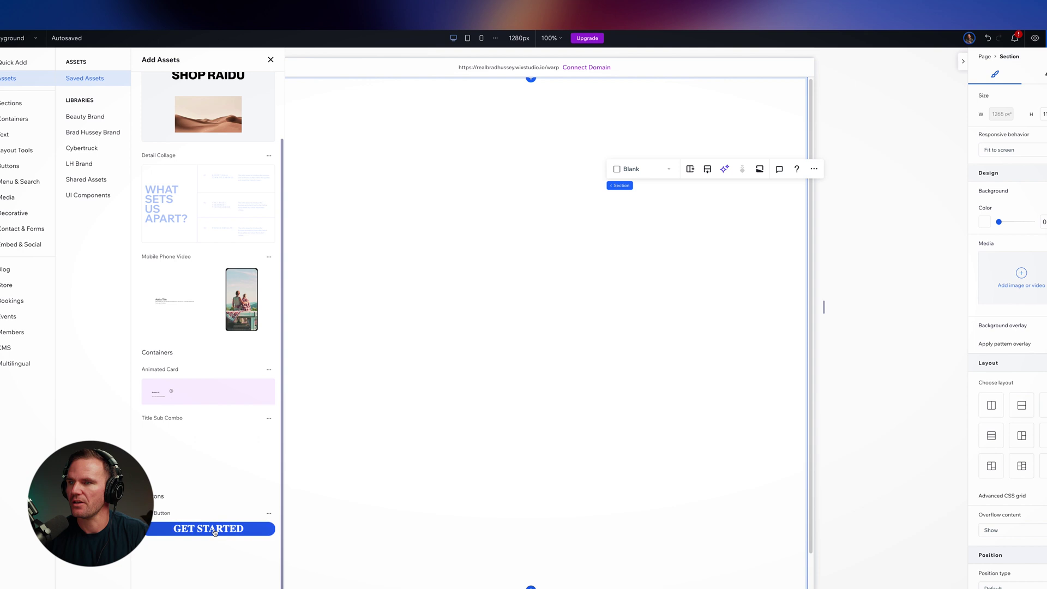
drag(511, 395, 513, 390)
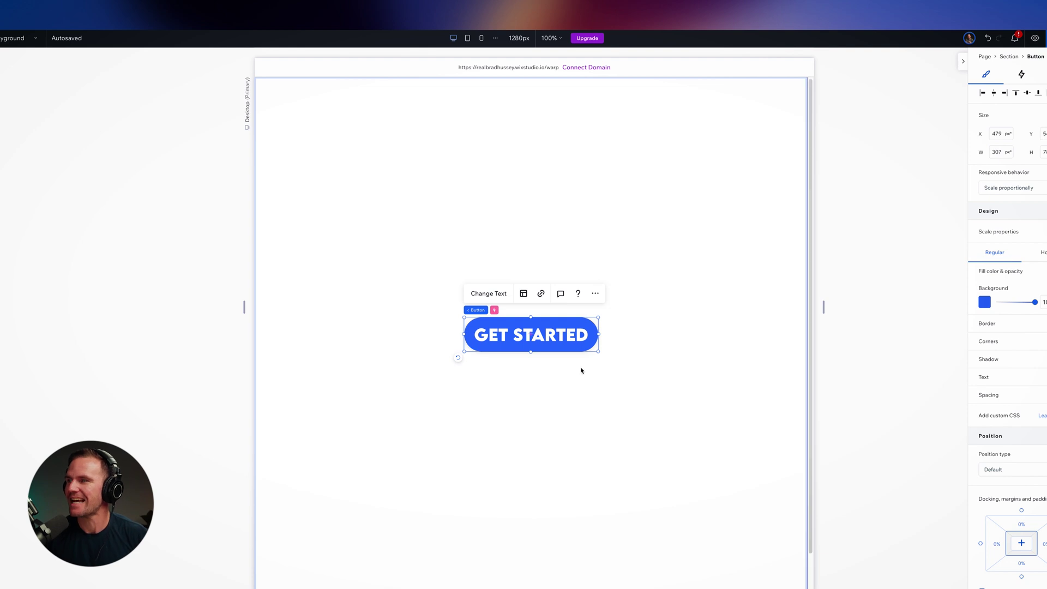
Step: Resize the canvas width to confirm the button stays centred
click(636, 355)
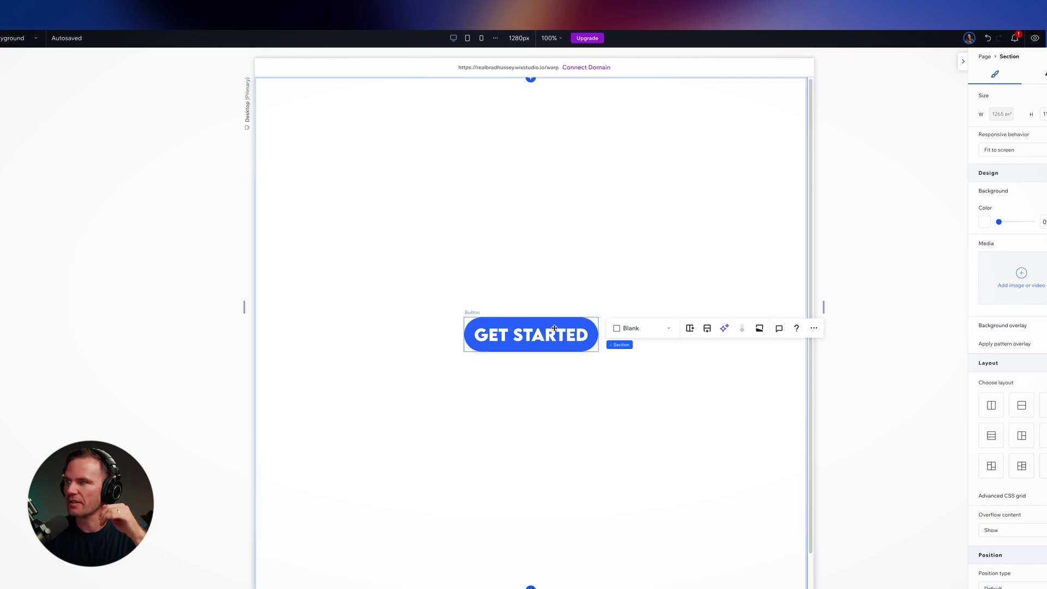
drag(825, 307, 799, 308)
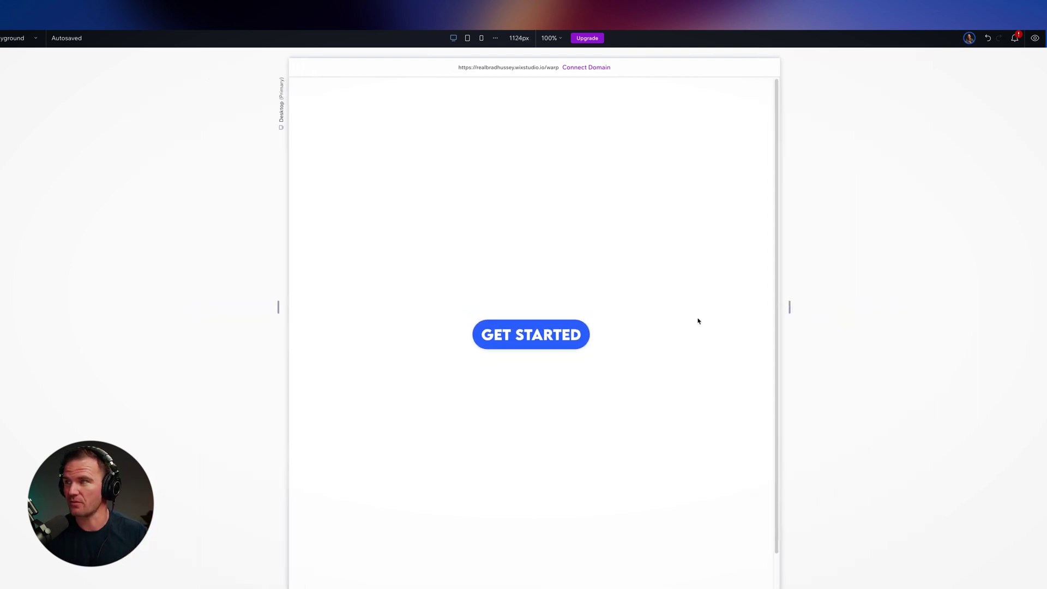
click(556, 255)
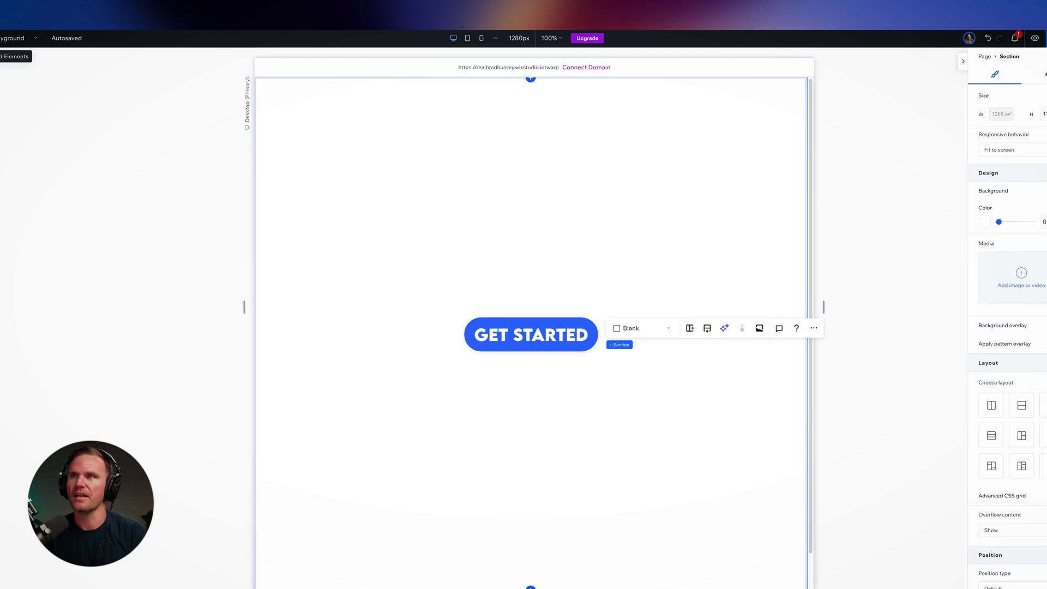
Step: Add a Lottie Animation element and position it left of GET STARTED
click(2, 57)
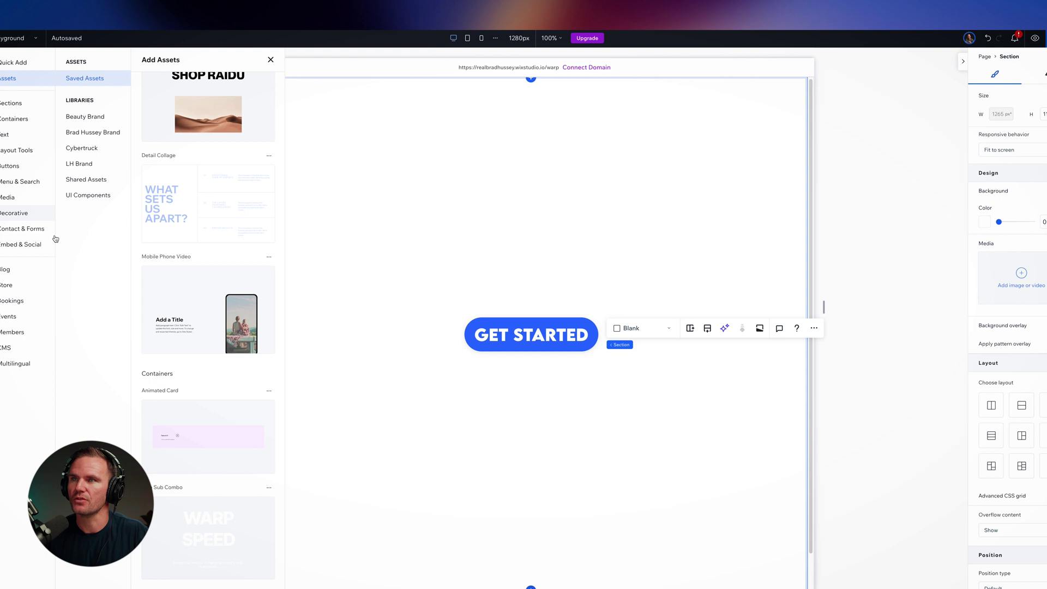
click(25, 247)
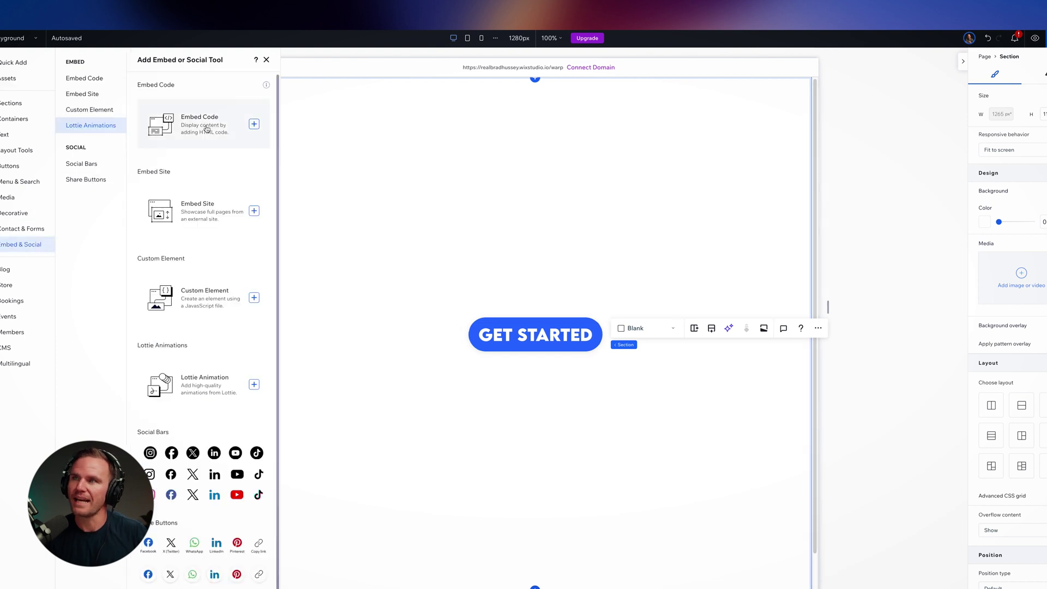
click(255, 385)
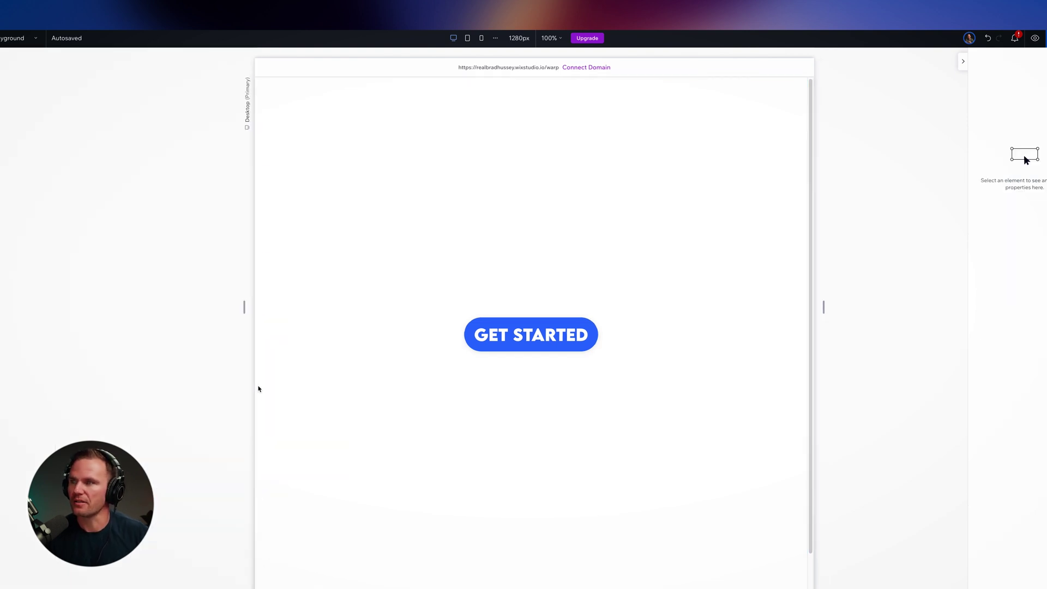
drag(417, 262, 350, 289)
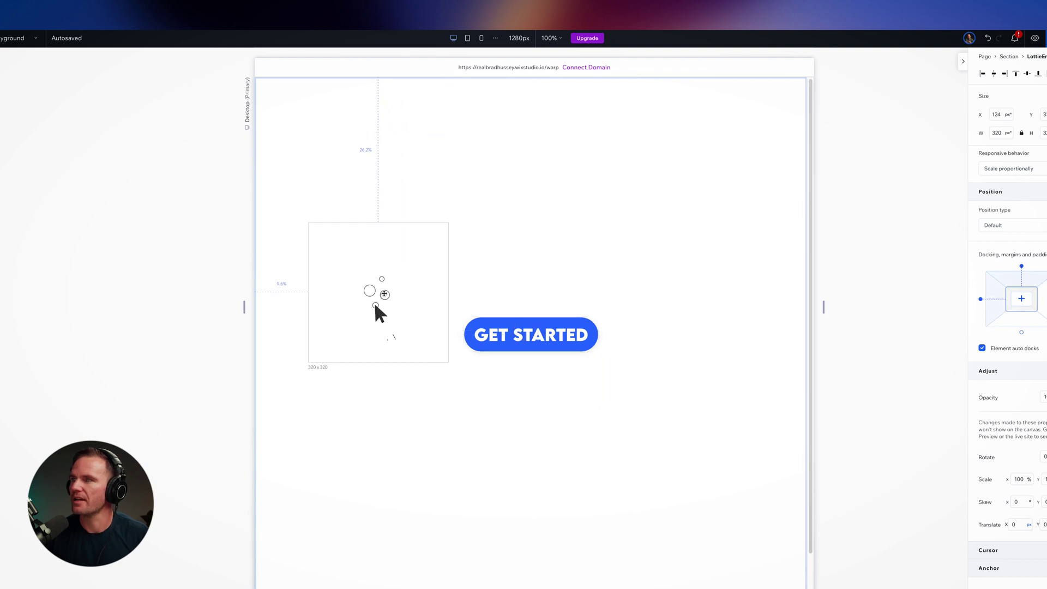
Step: Copy the red arrow animation's asset link from LottieFiles
click(386, 199)
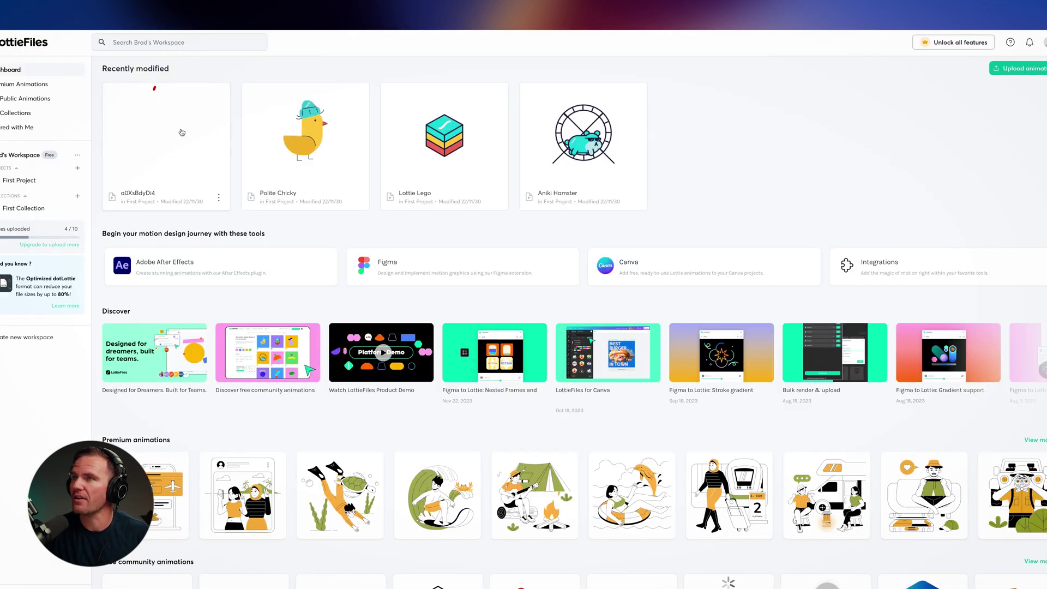
click(182, 131)
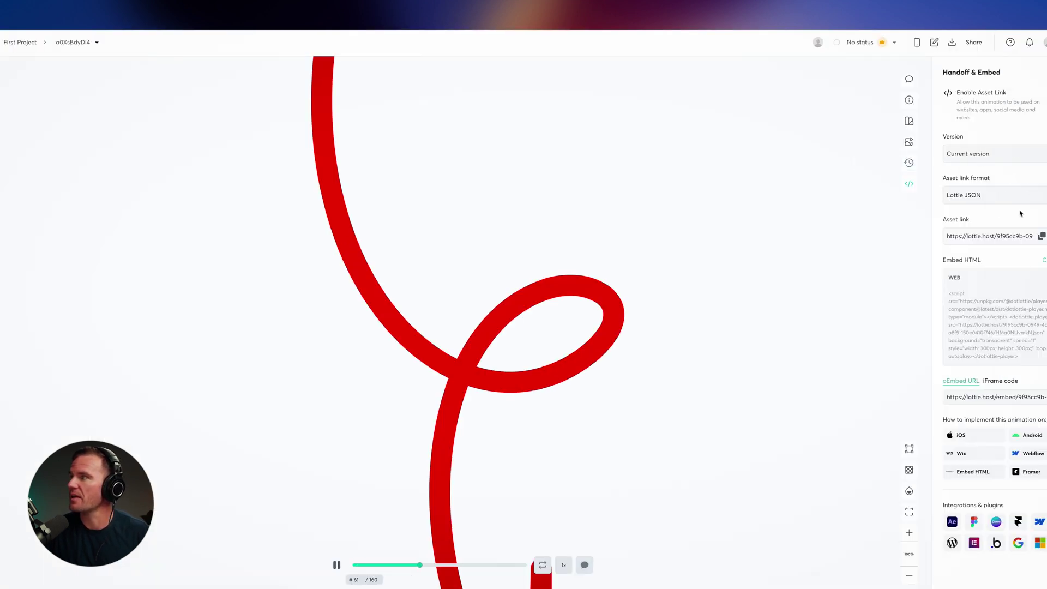
click(1042, 236)
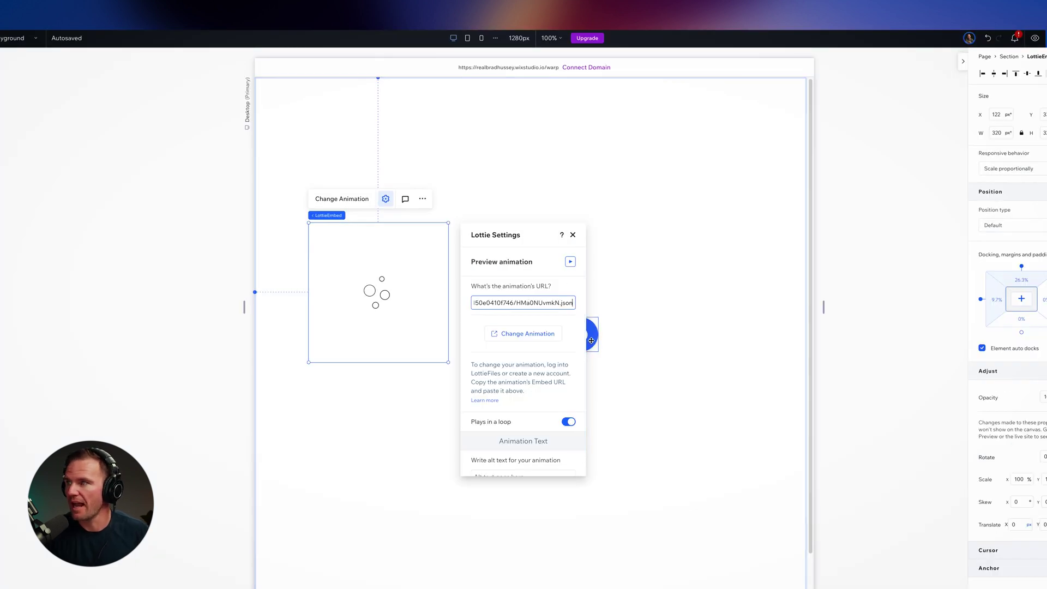
Step: Apply the red arrow link in Lottie Settings and preview the animation
click(374, 284)
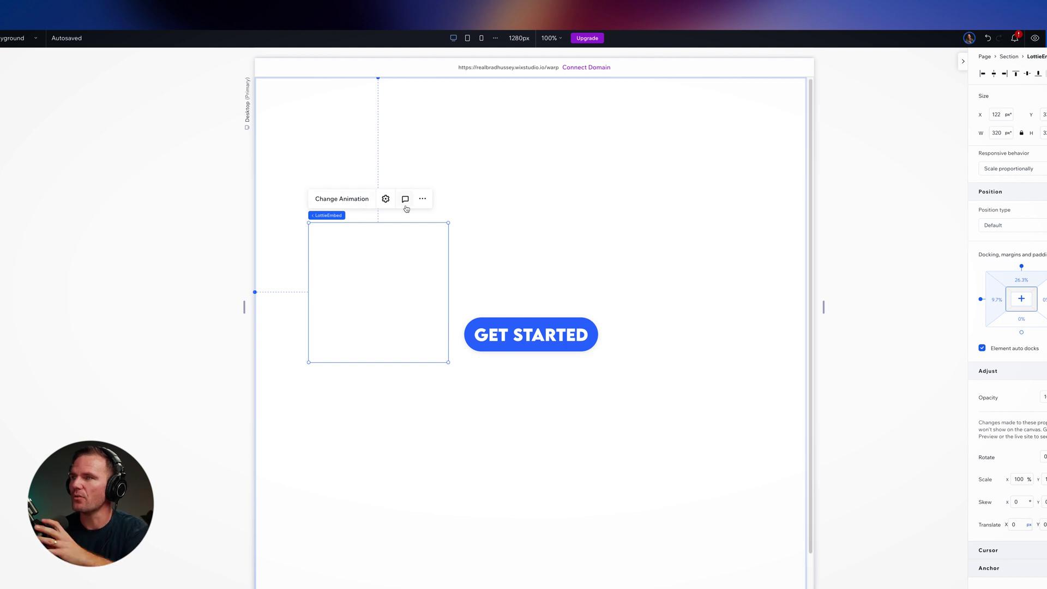
click(386, 199)
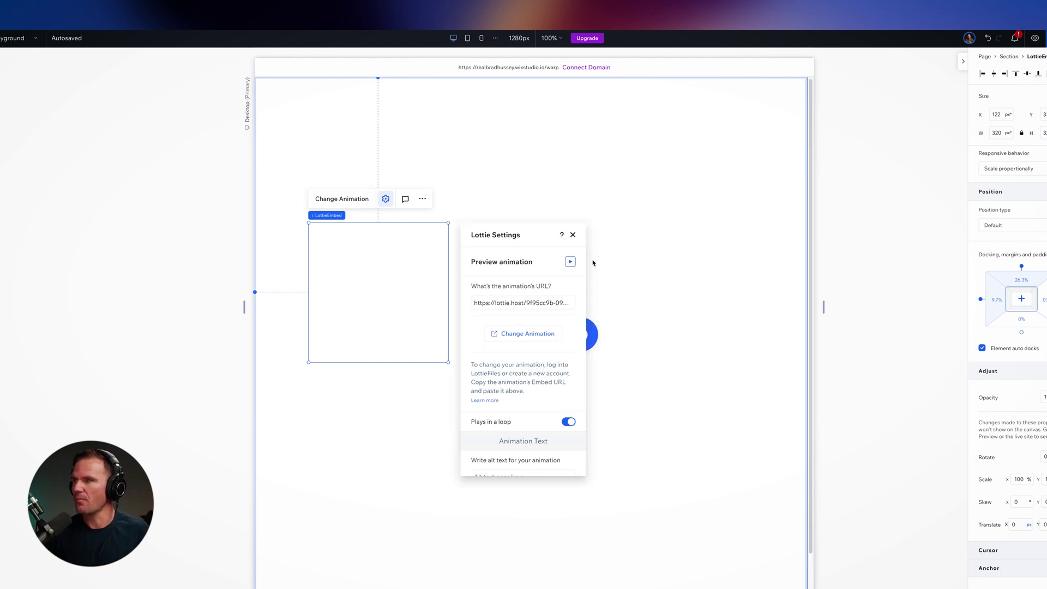
click(569, 262)
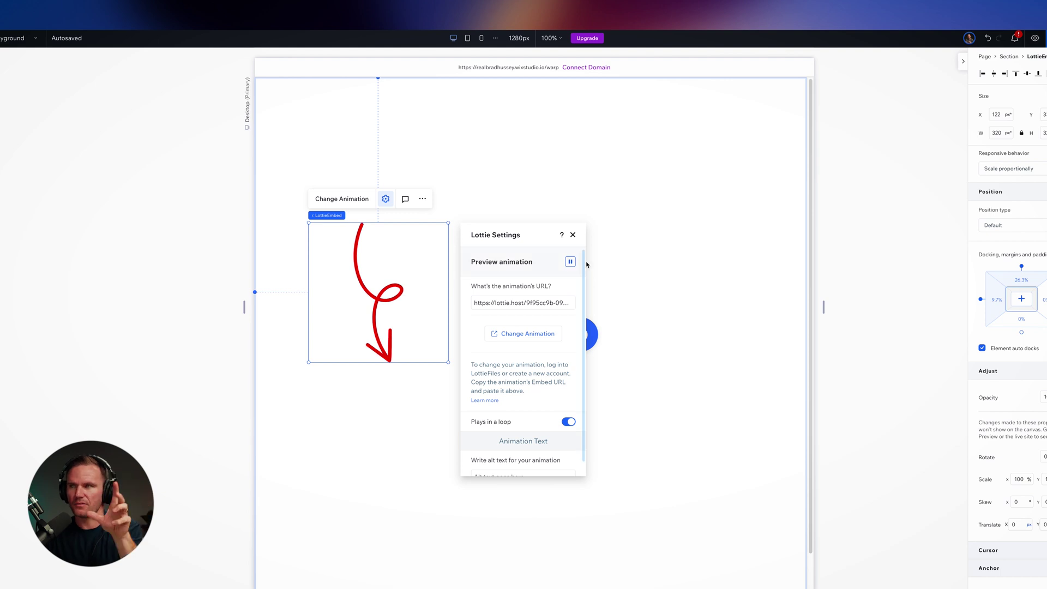
key(Escape)
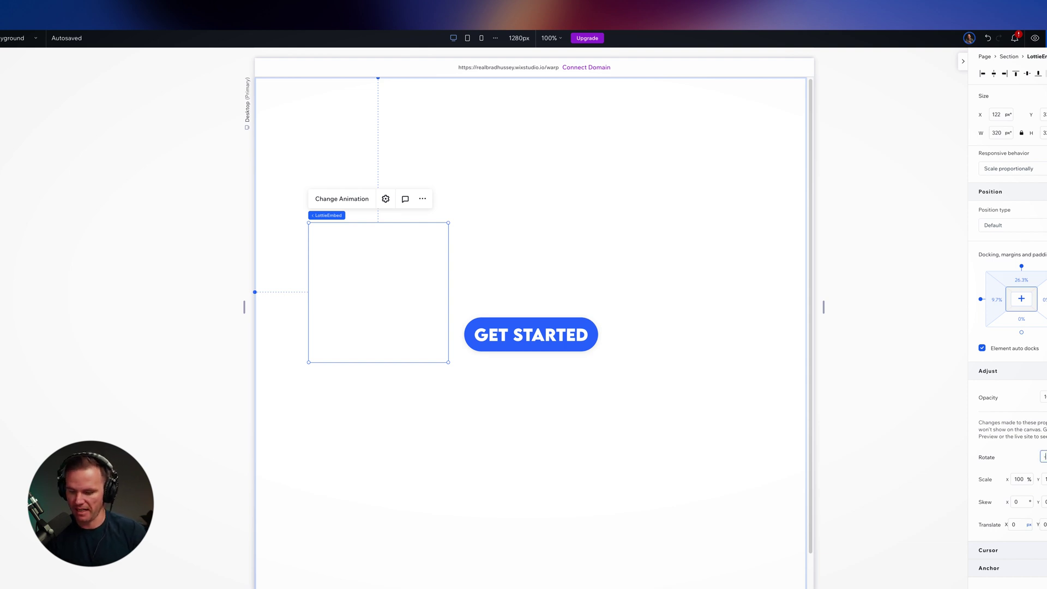
Step: Rotate the Lottie arrow about 25 degrees, nudge it, and check it in Preview
key(Return)
drag(372, 267, 378, 273)
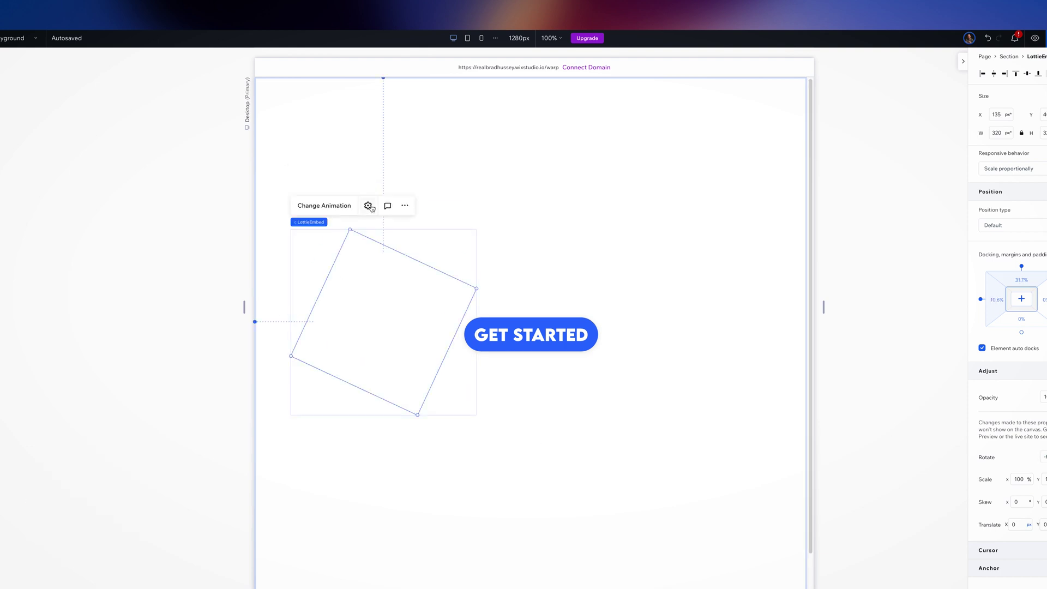
key(ctrl+shift+p)
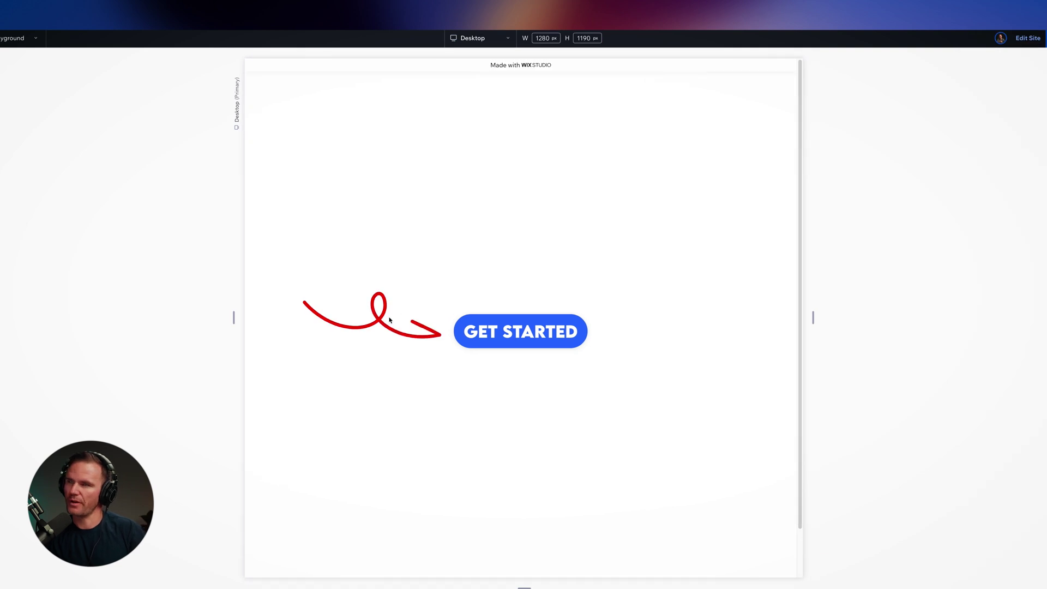
click(1029, 38)
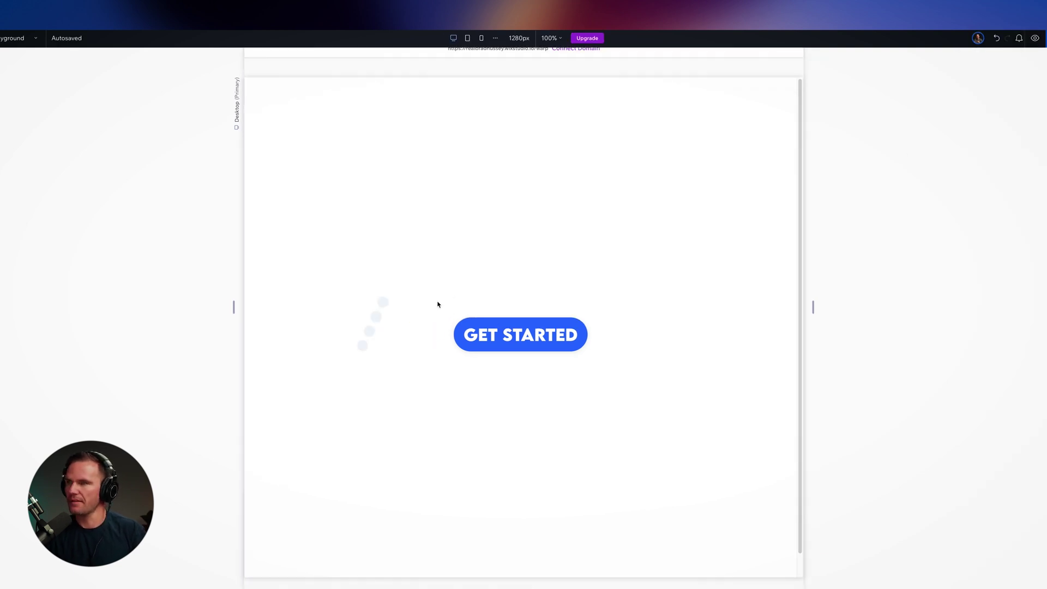
click(425, 300)
click(689, 267)
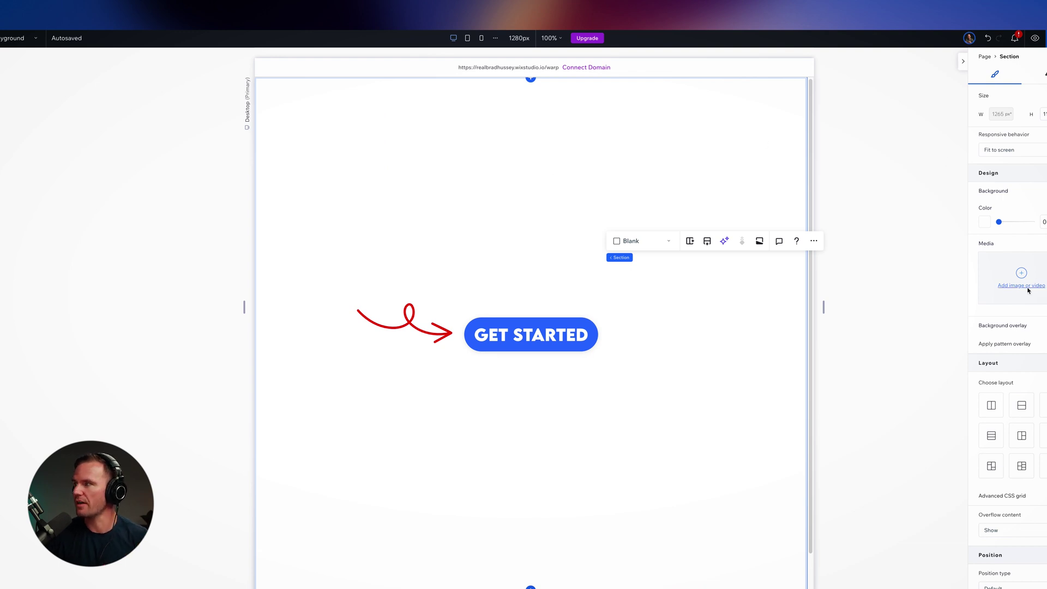
Step: Apply the diagonal-lines pattern overlay to the section background
click(1025, 343)
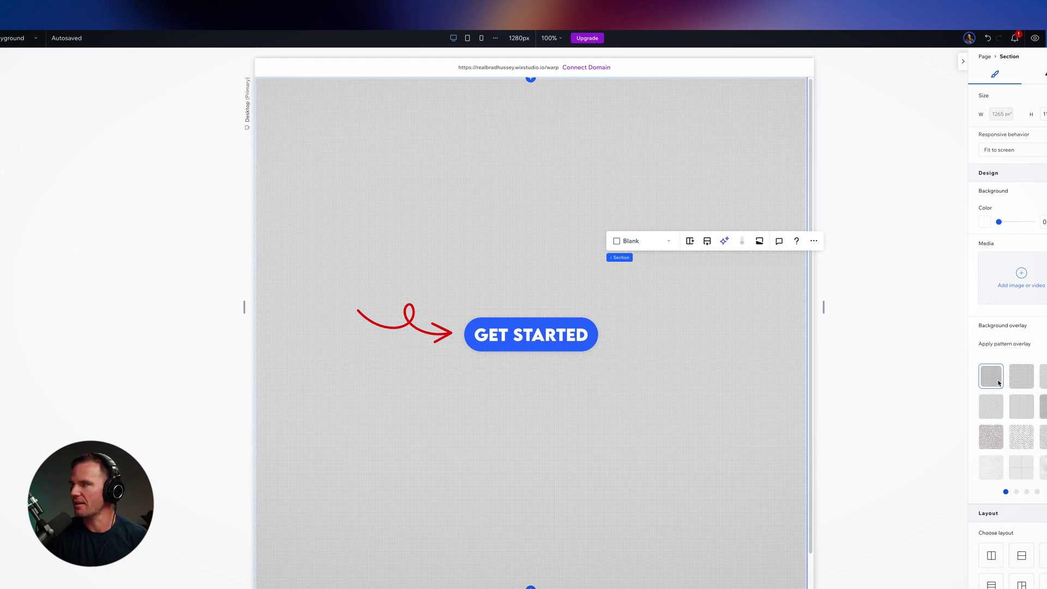
click(991, 406)
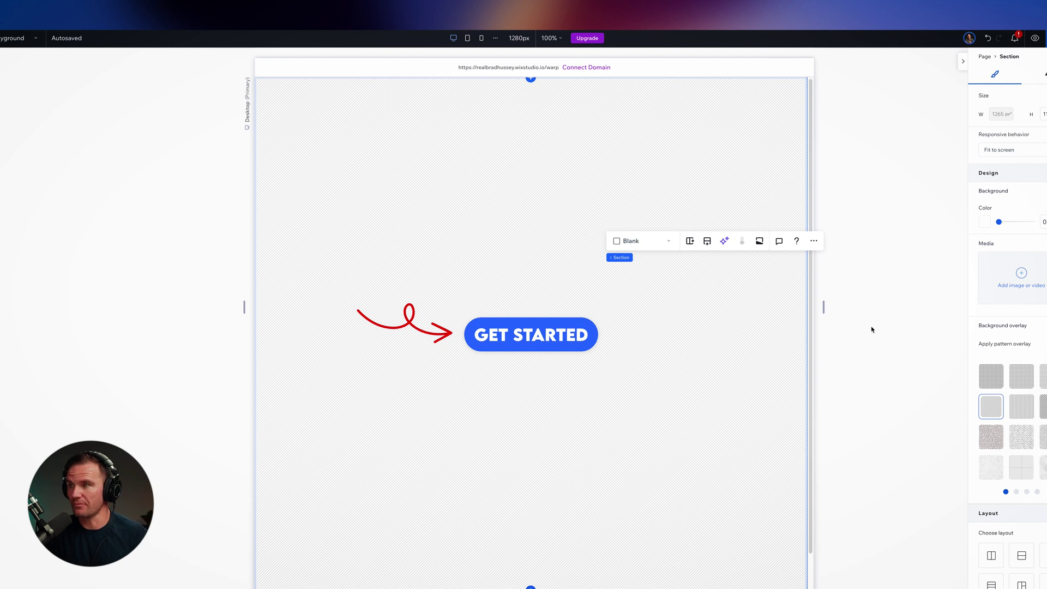
click(873, 342)
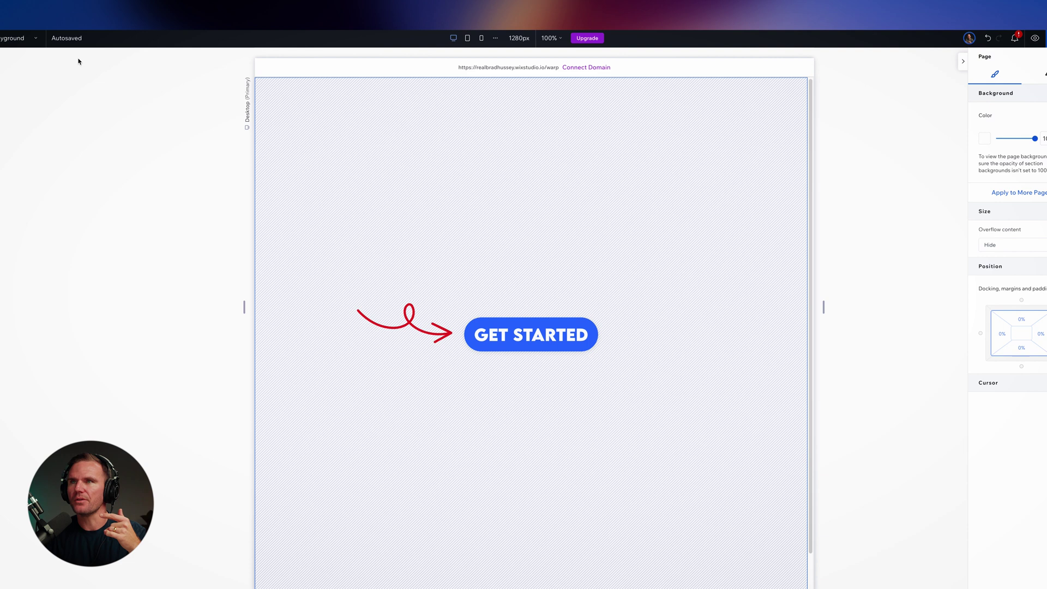
Step: Quick-add a Container to the Section, place it below GET STARTED, widen to about 621 px
key(ctrl+shift+o)
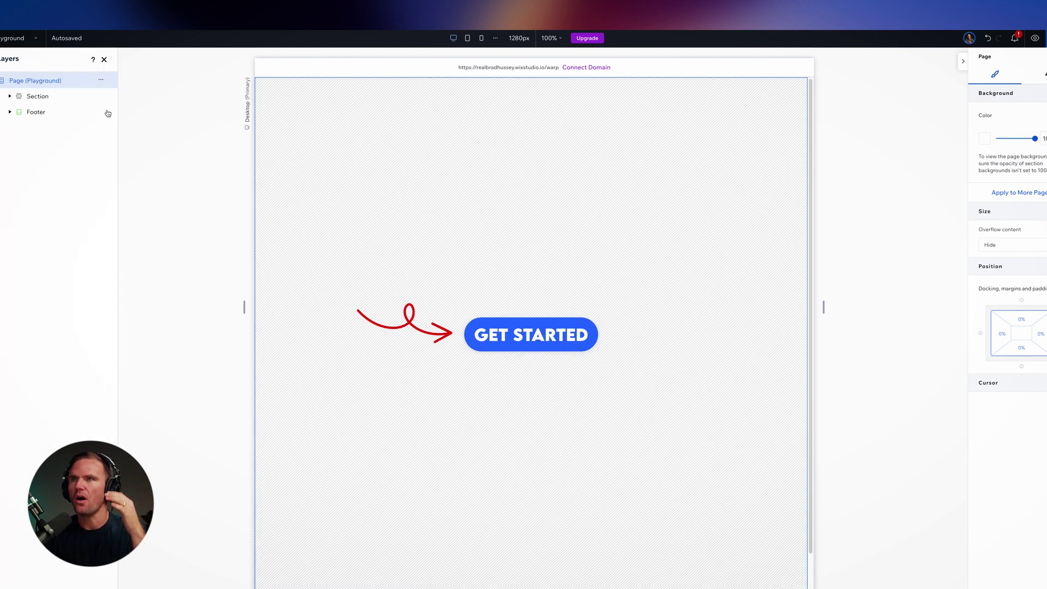
click(10, 96)
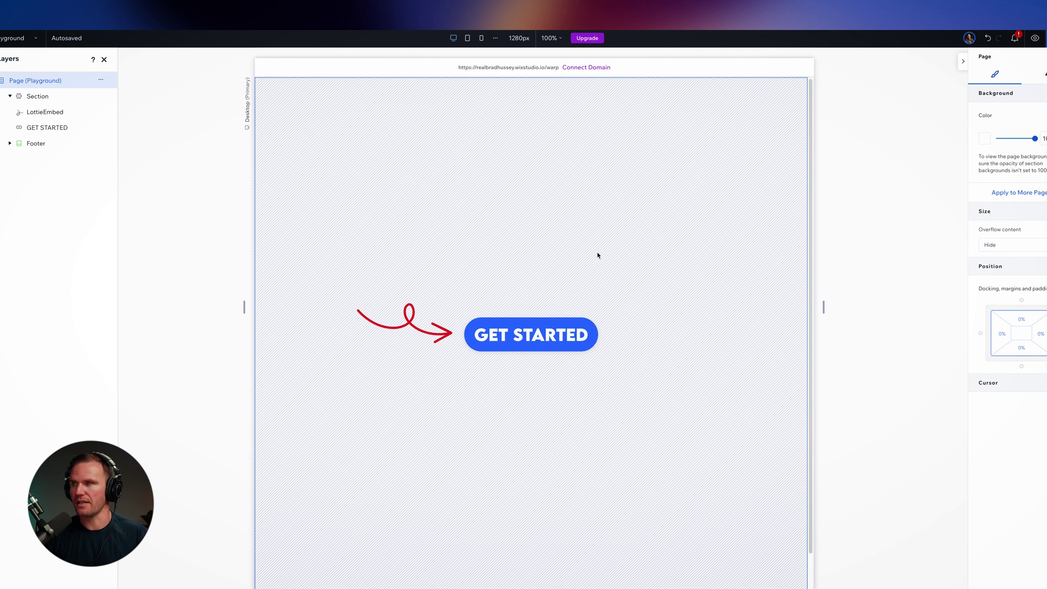
right_click(562, 227)
mouse_move(628, 445)
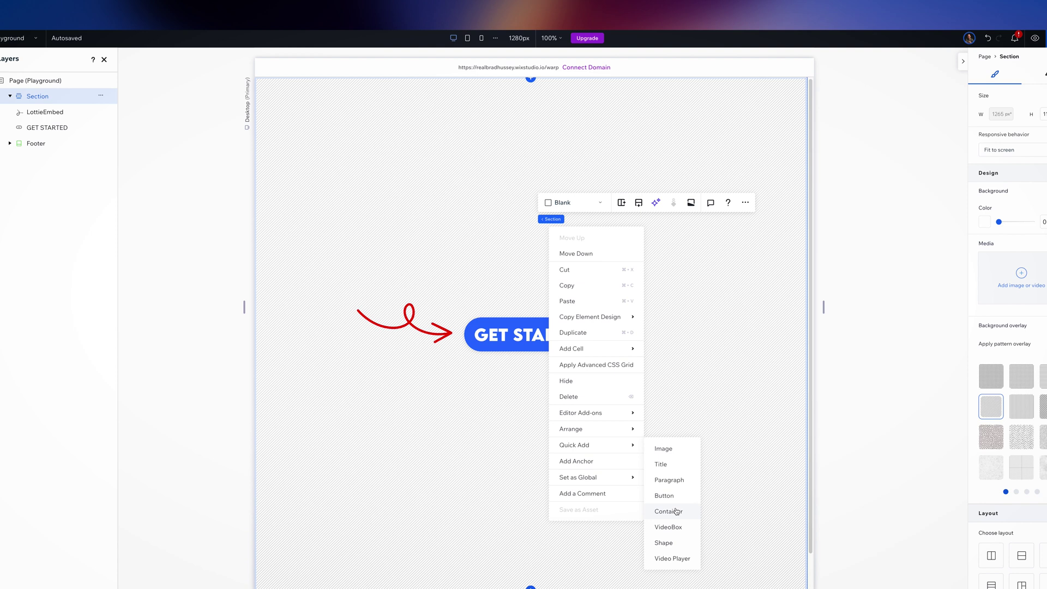
click(663, 510)
drag(617, 263, 527, 439)
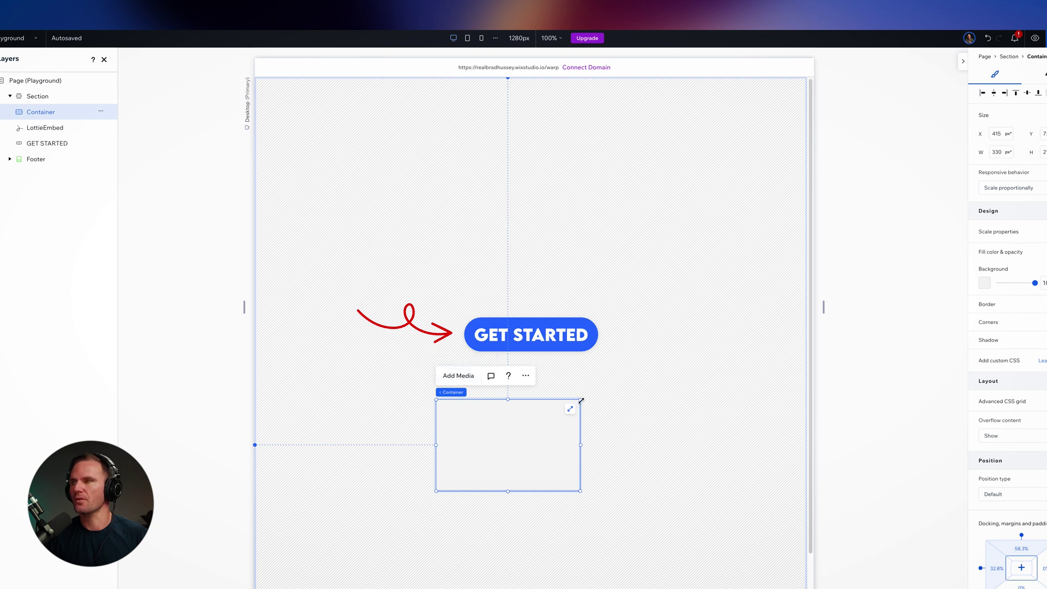
drag(581, 400, 644, 359)
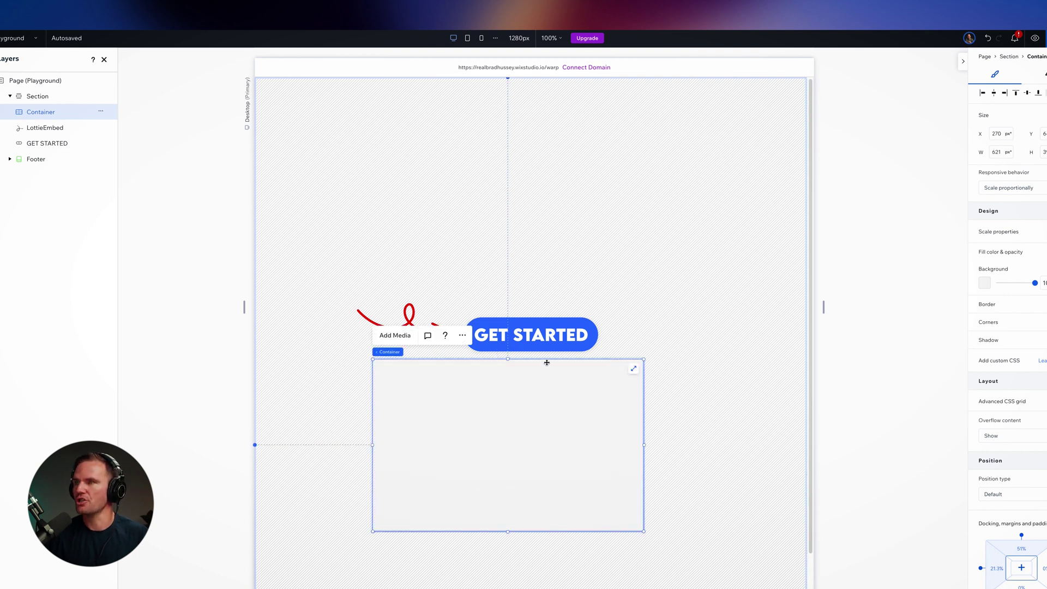
Step: Add space-warp.mp4 from Site Files into the container as a video
click(399, 339)
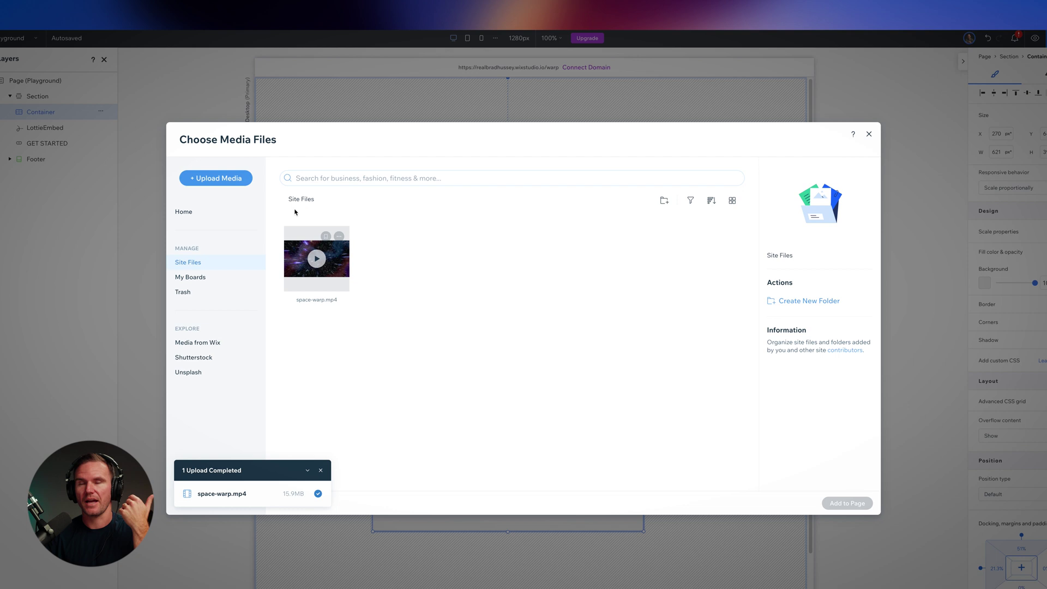
click(343, 274)
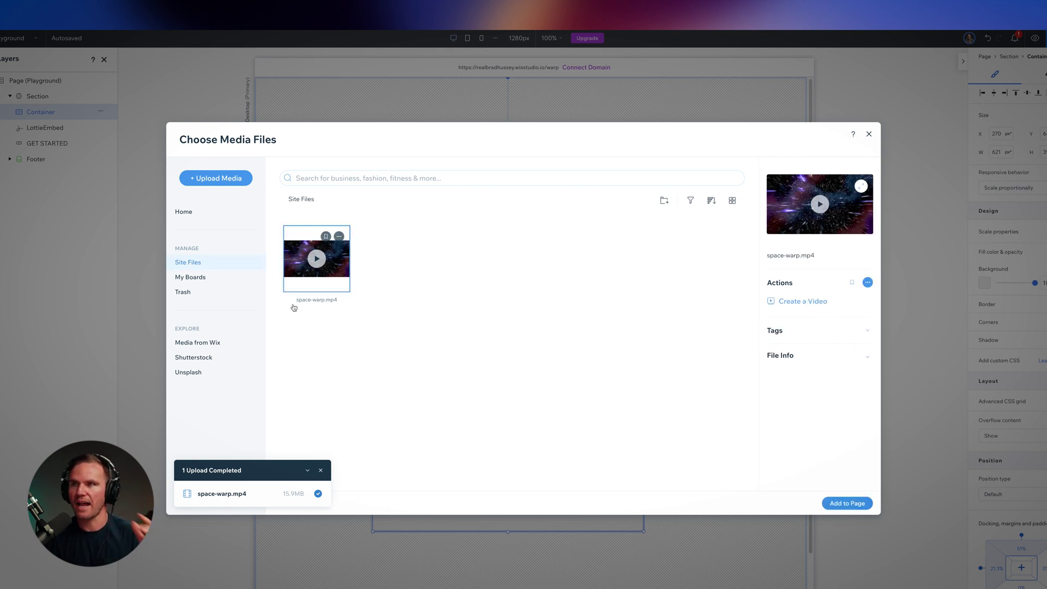
click(211, 359)
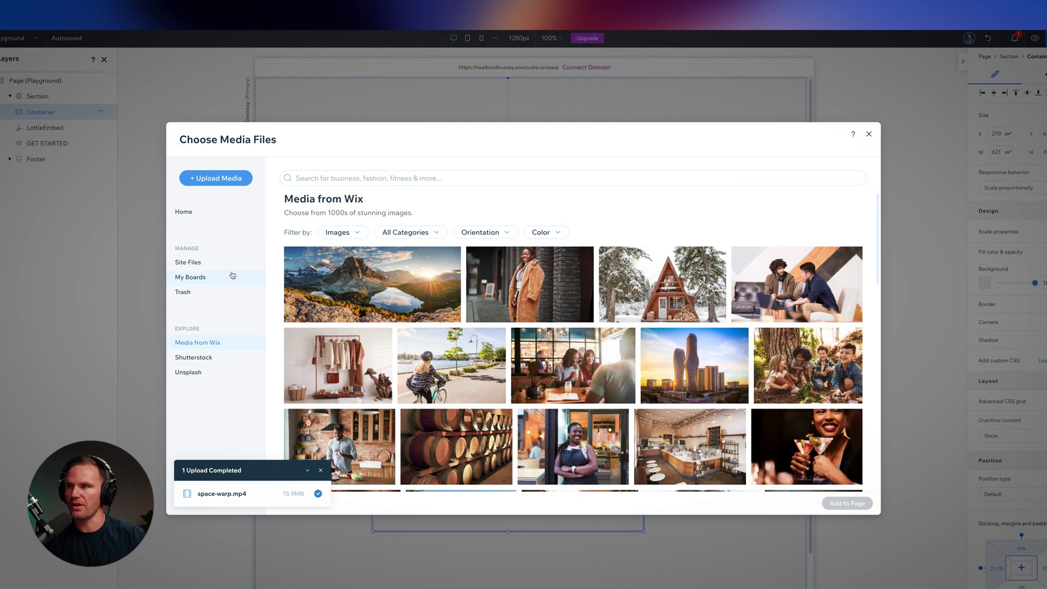
click(217, 267)
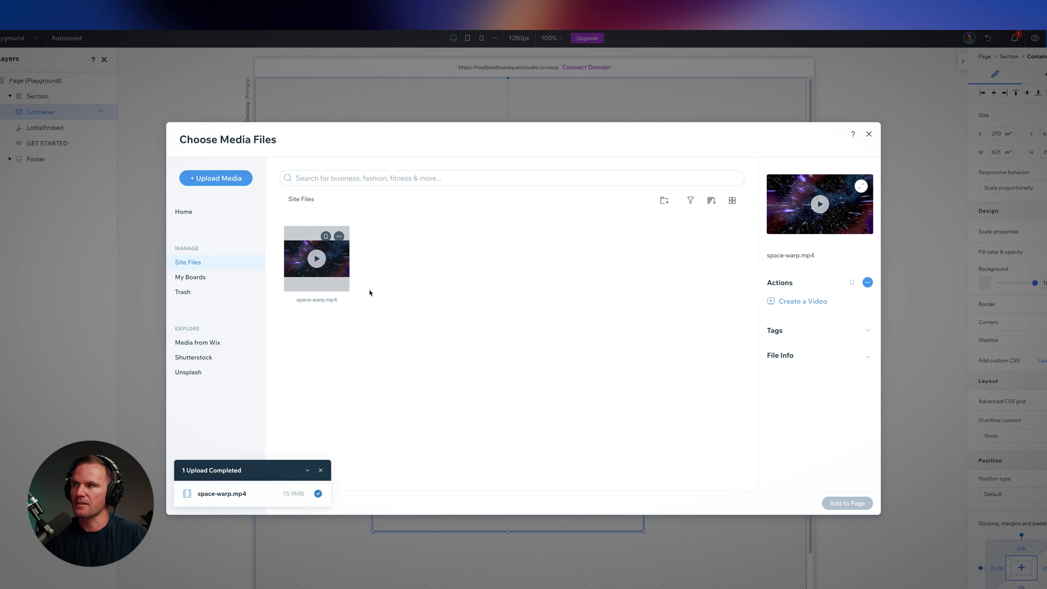
click(850, 498)
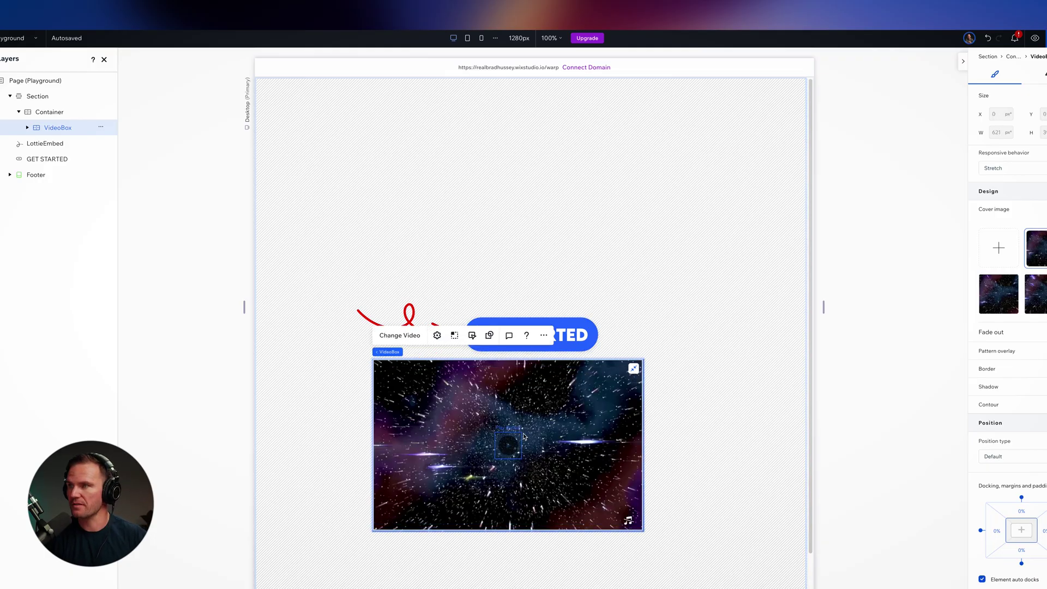
Step: Set the space-warp video to start Automatically with No pause, then show Saved Assets
click(473, 338)
click(718, 434)
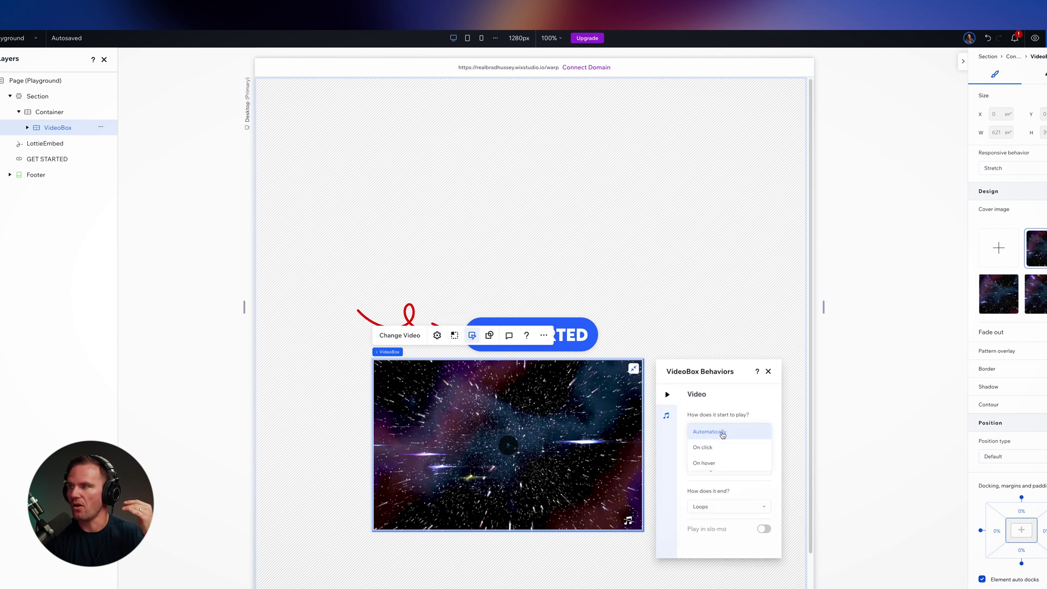
click(725, 434)
click(737, 470)
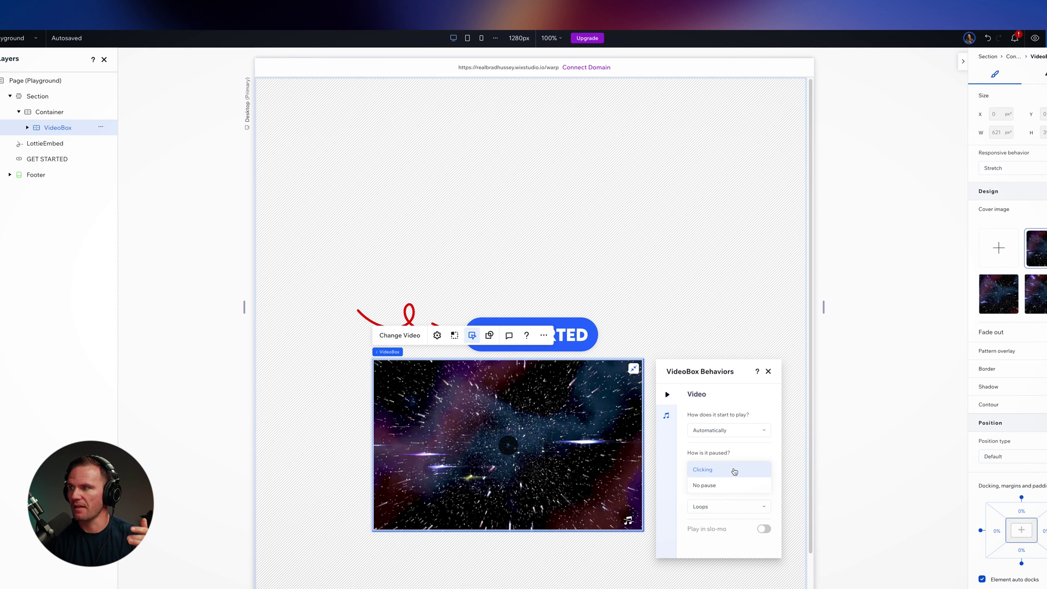
click(727, 486)
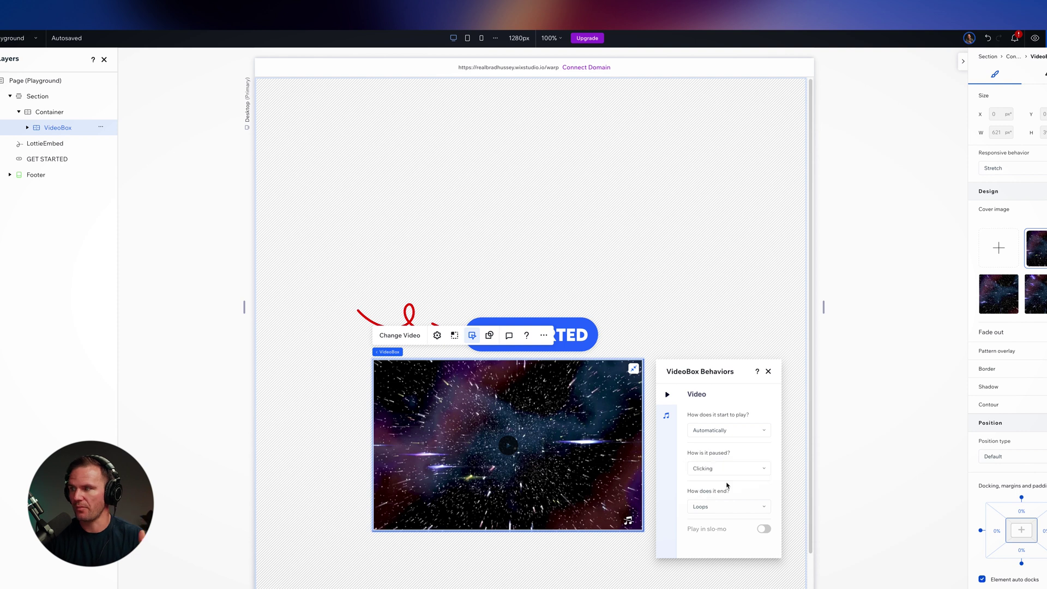
click(768, 373)
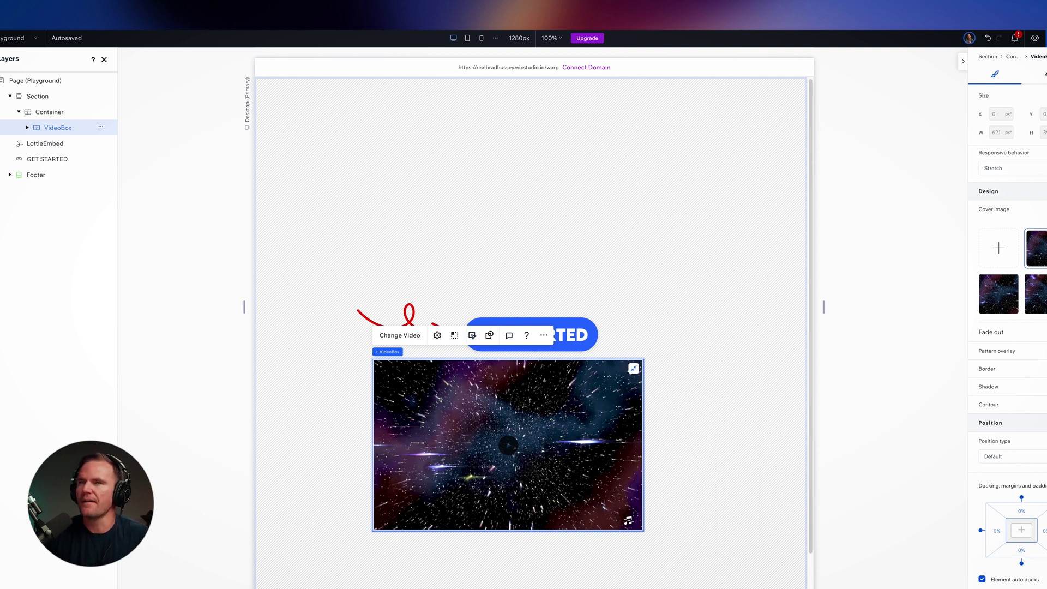
click(1, 61)
click(8, 80)
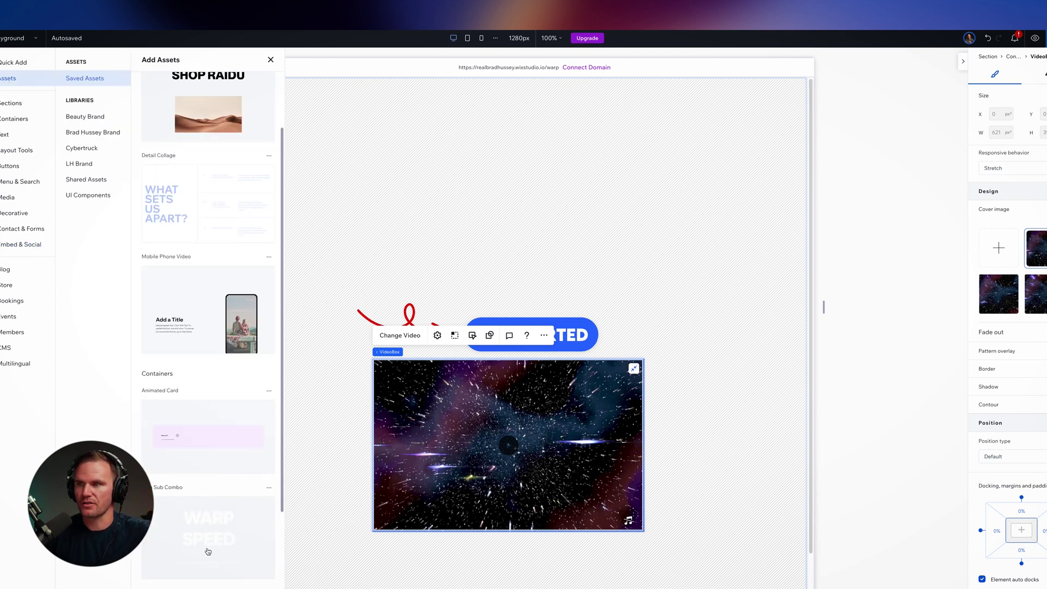
Step: Drop the saved Sub Combo WARP SPEED heading and tagline over the space-warp video
drag(215, 530, 521, 432)
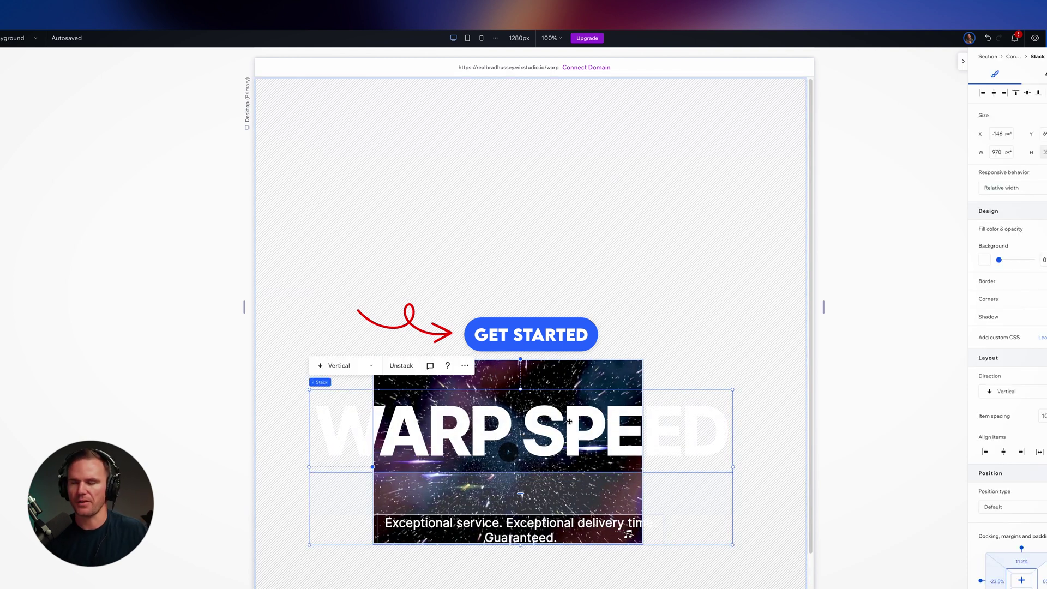
click(627, 373)
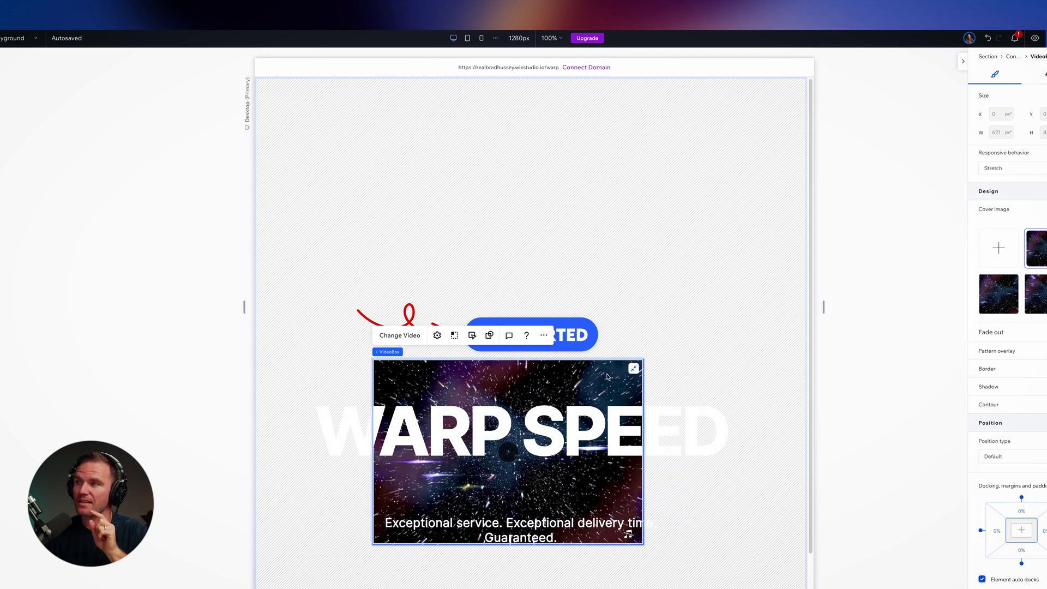
Step: Make the video container fill the whole section
mouse_move(379, 352)
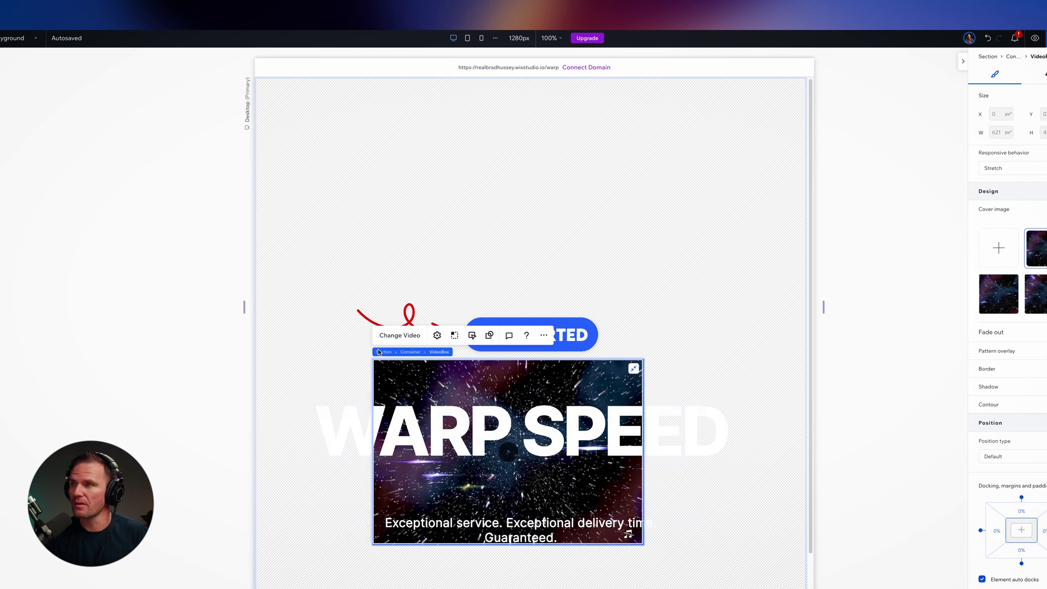
click(416, 352)
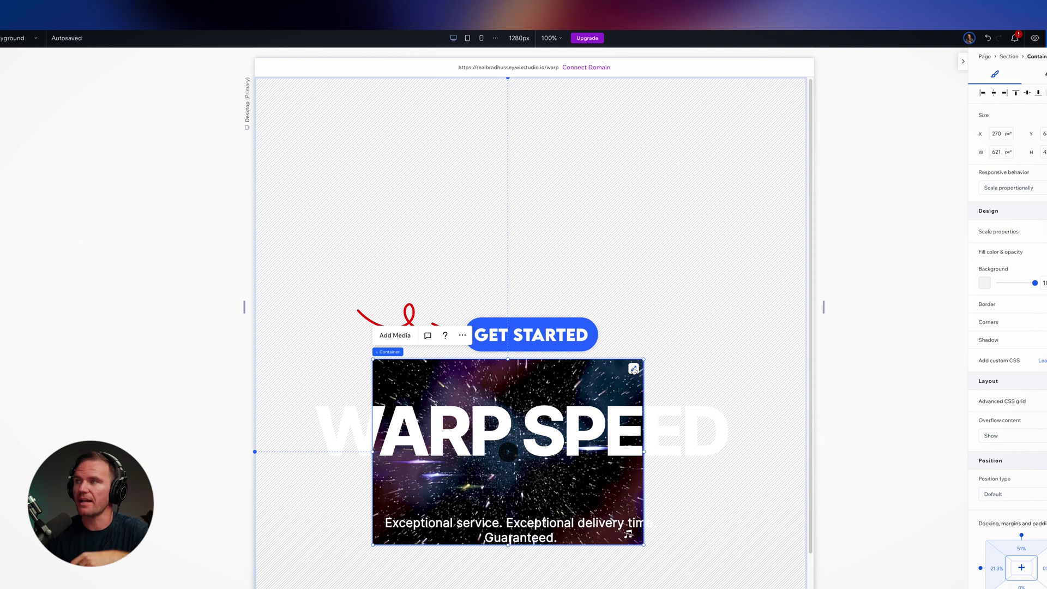
click(633, 369)
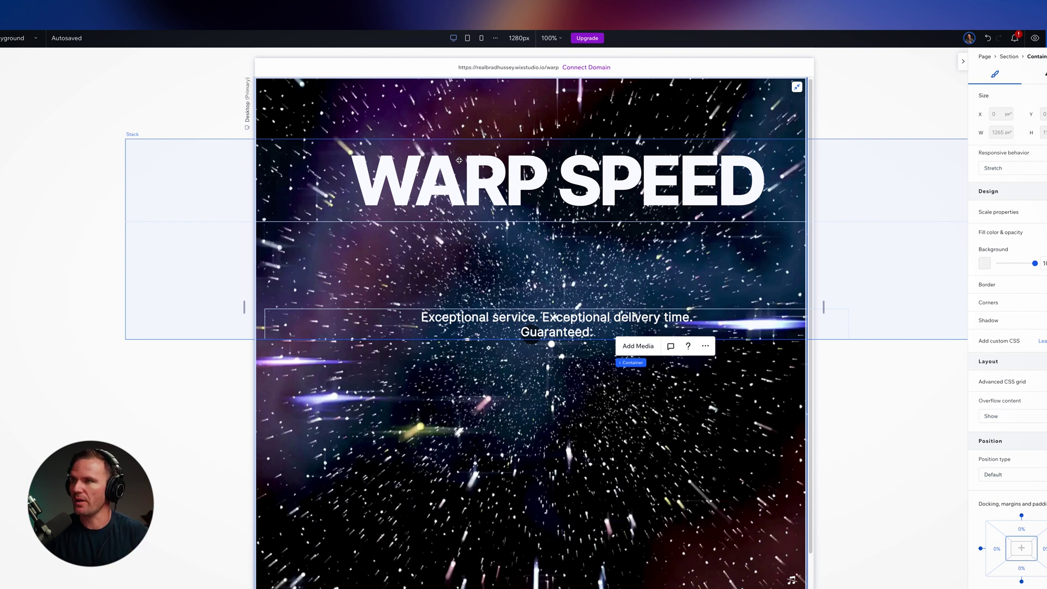
Step: Narrow the WARP SPEED stack to 1045 px, move it lower, and centre it
click(151, 233)
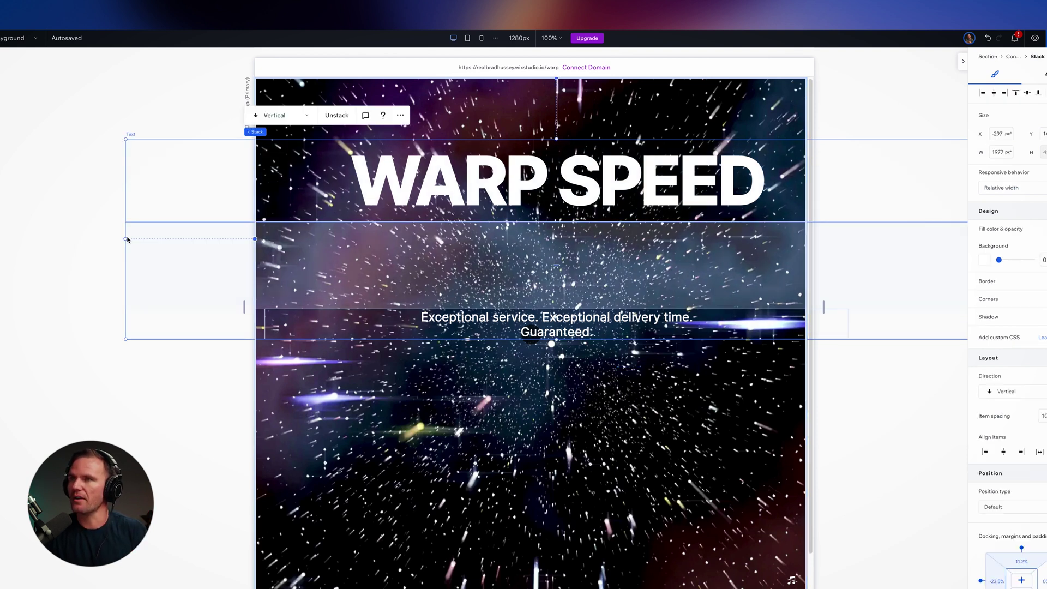
drag(127, 239, 329, 241)
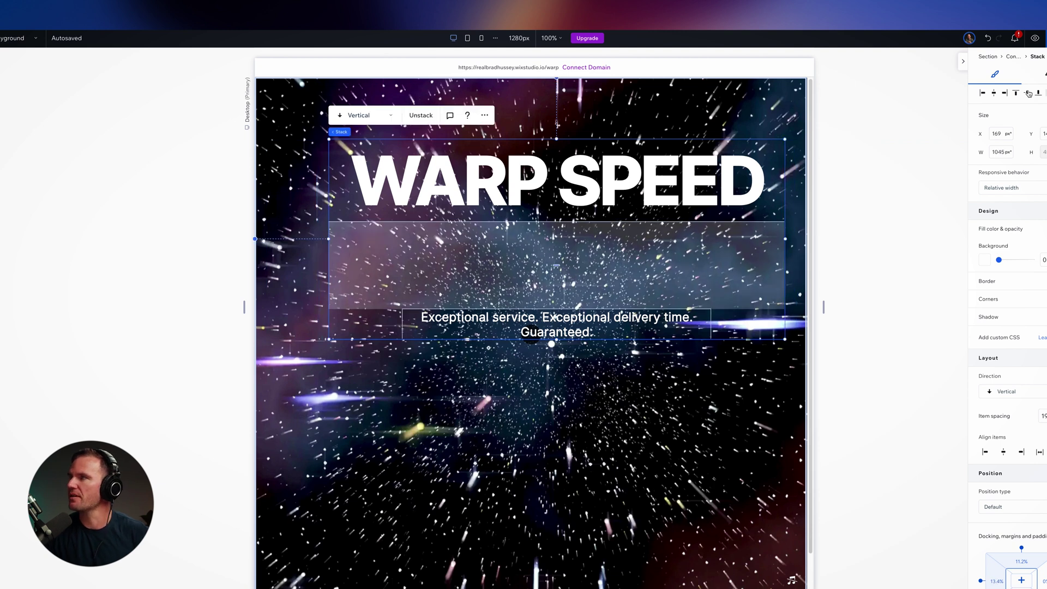
drag(700, 185, 700, 280)
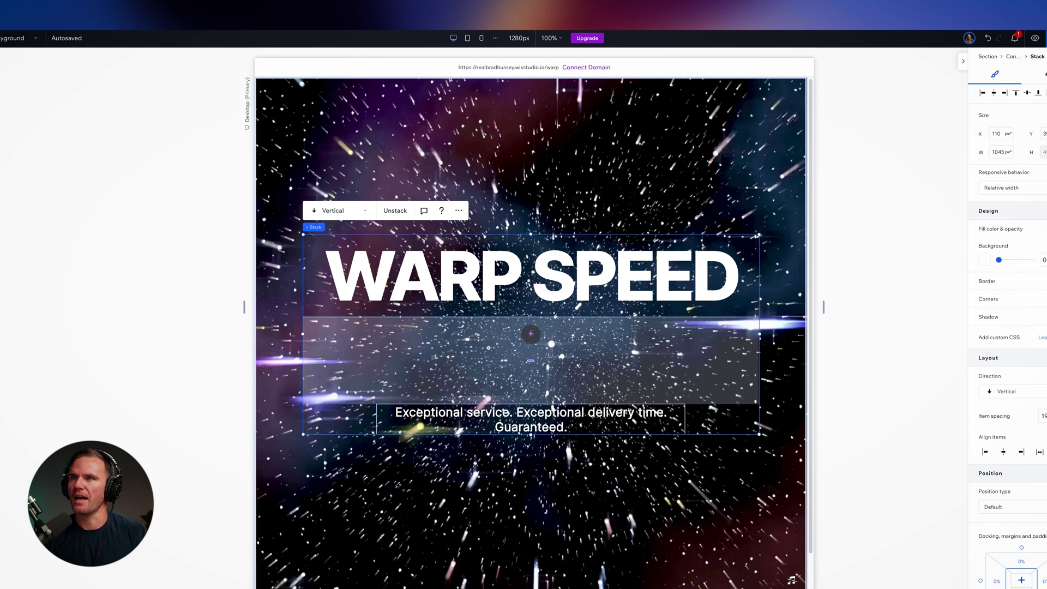
key(ctrl+shift+o)
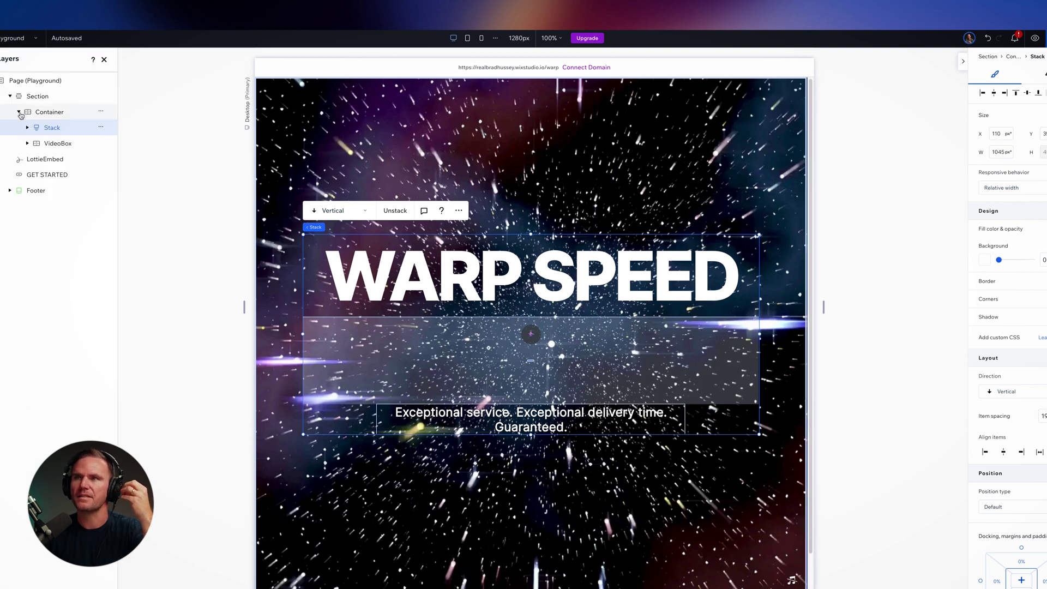
Step: Move GET STARTED in front of the Container in Layers and tighten the stack spacing to 175
click(19, 112)
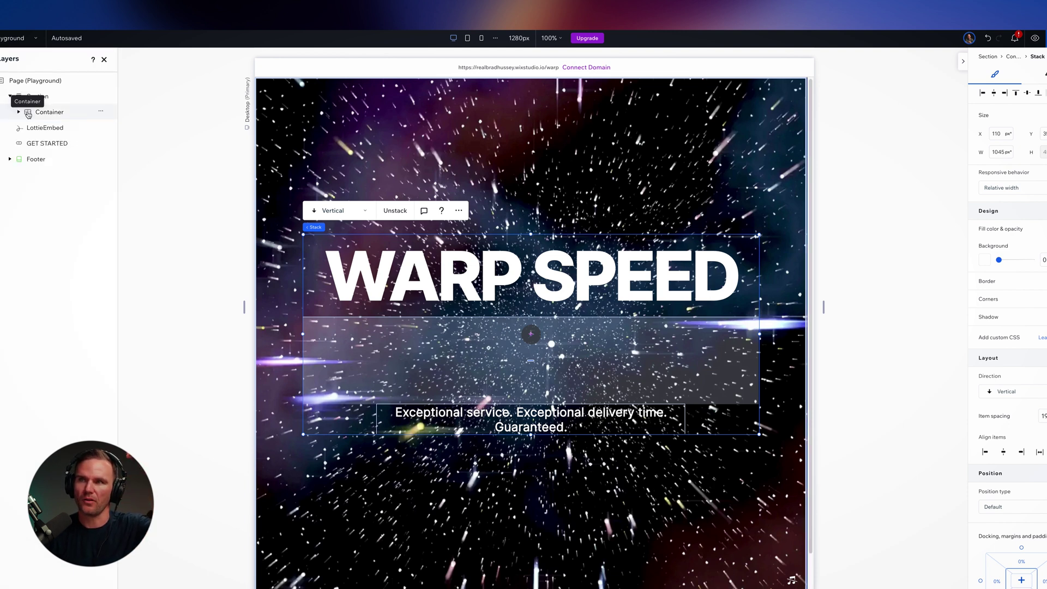
drag(28, 114, 33, 149)
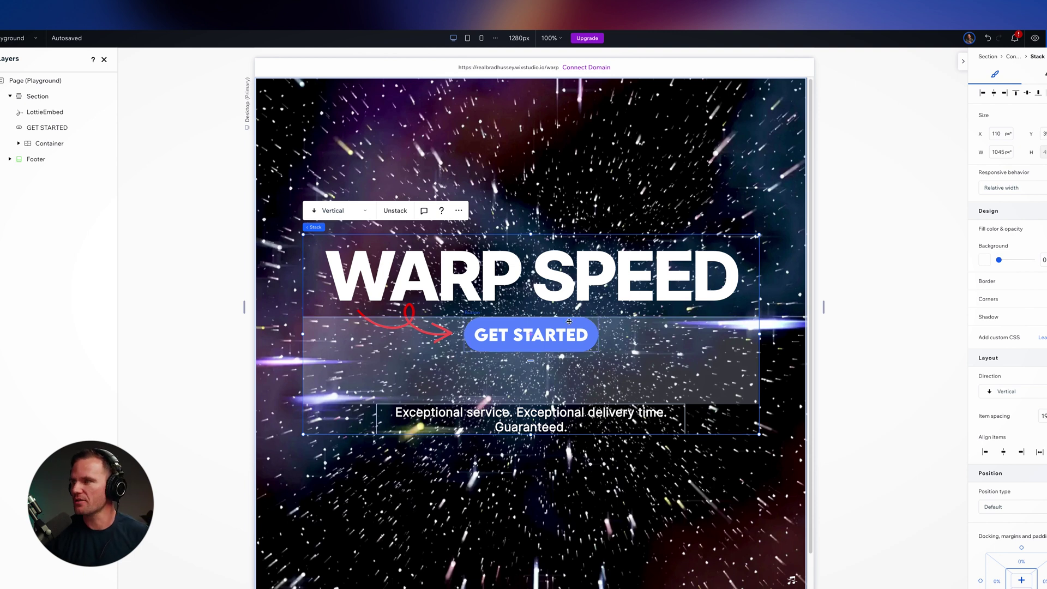
mouse_move(534, 360)
drag(534, 360, 532, 343)
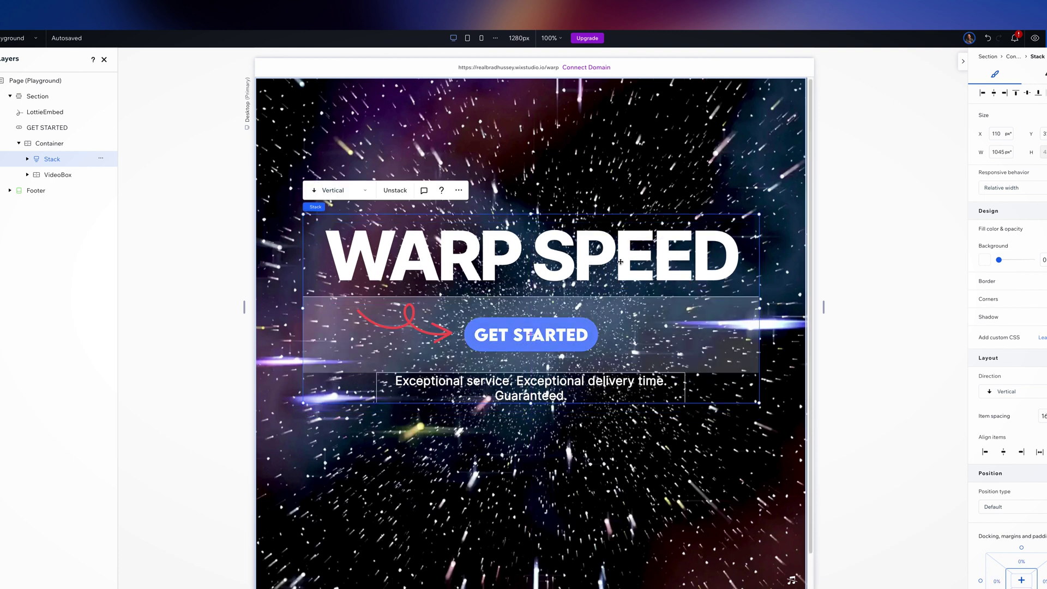
Step: Enlarge the GET STARTED button to about 432 px wide with larger text
click(589, 333)
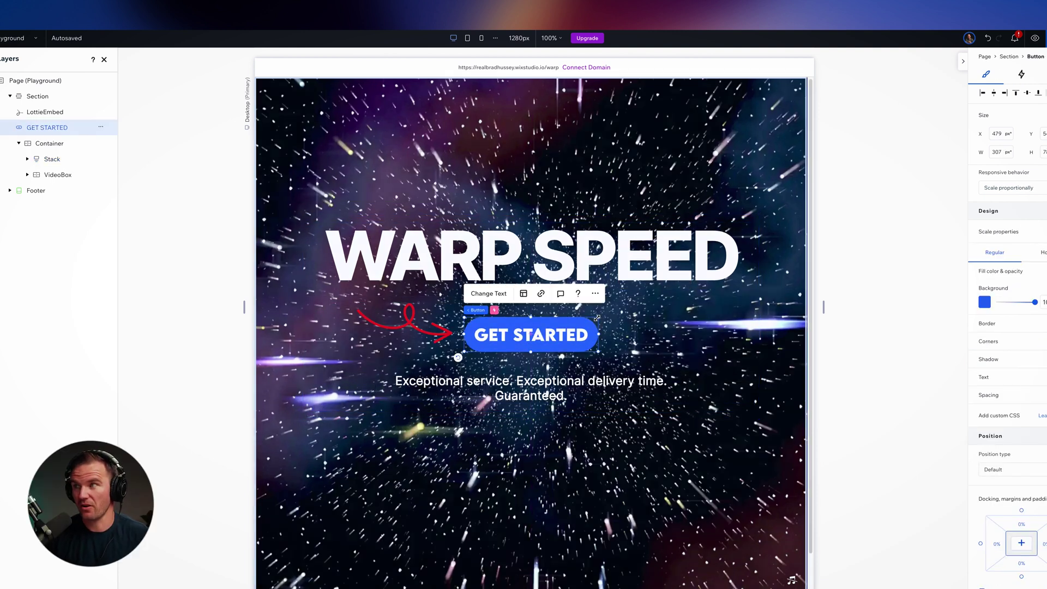
drag(597, 318, 625, 311)
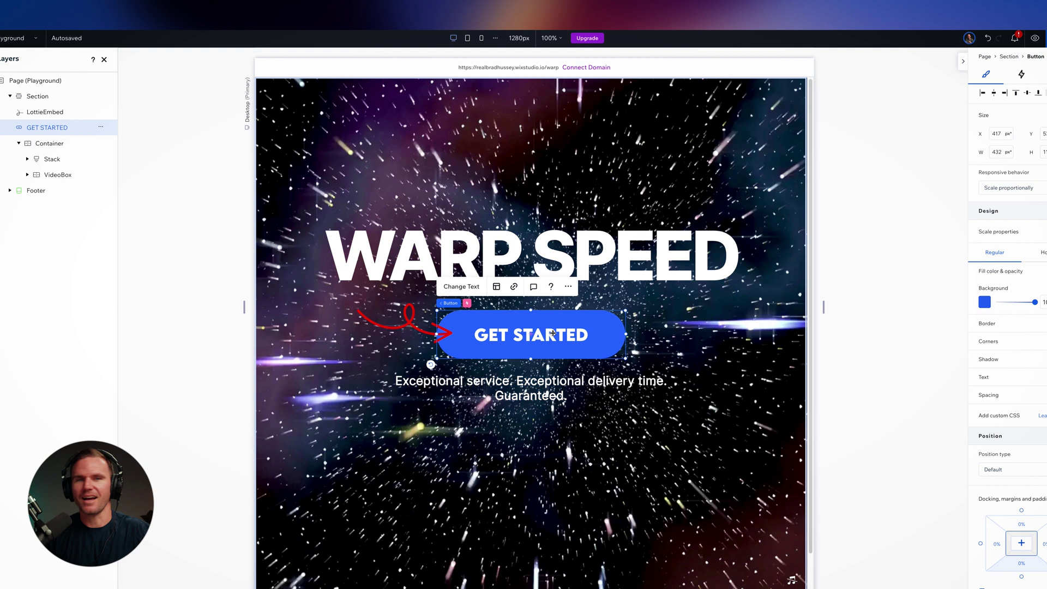
click(1013, 379)
scroll(1030, 492, down, 2)
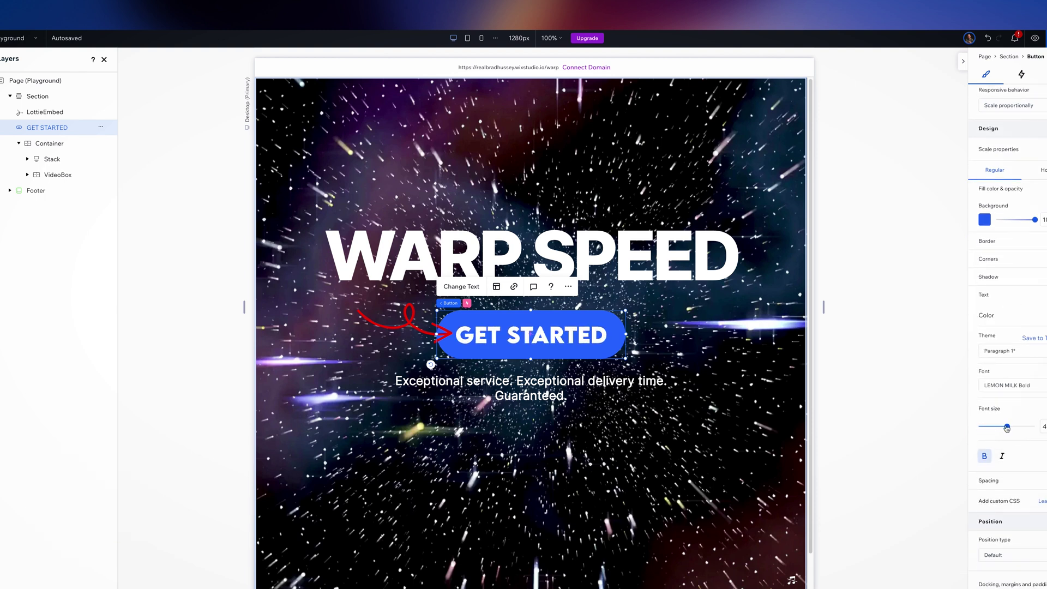
Step: Shift the red arrow animation left so it sits beside the button
click(406, 322)
drag(406, 322, 379, 325)
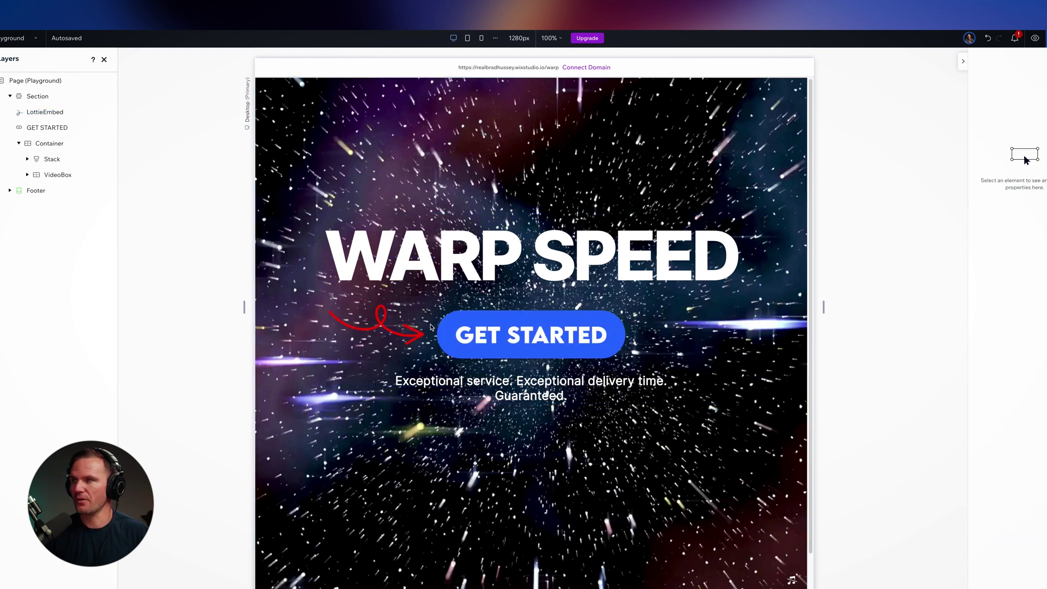
click(848, 326)
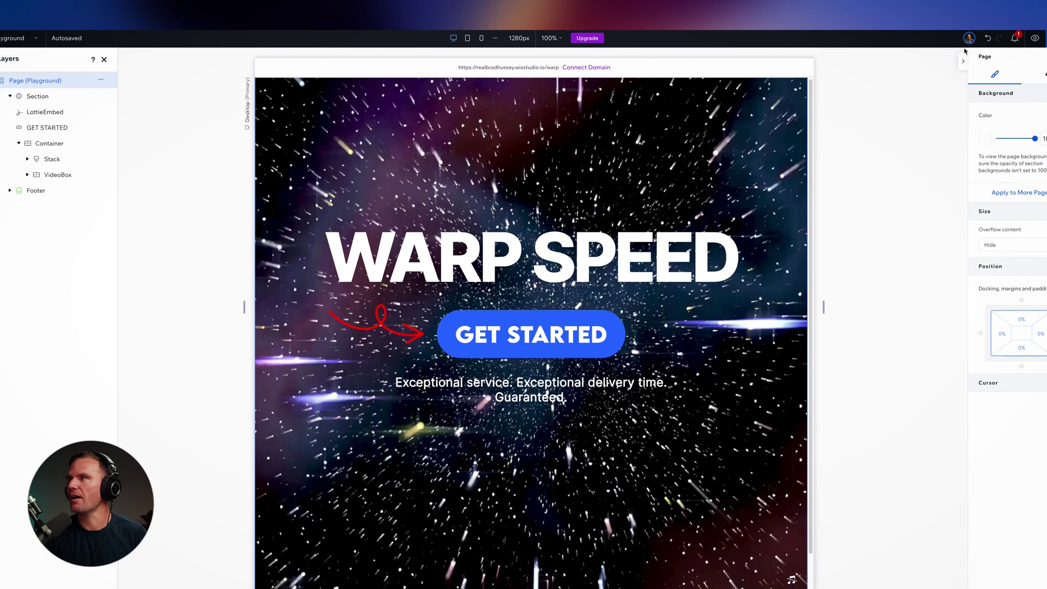
click(1034, 38)
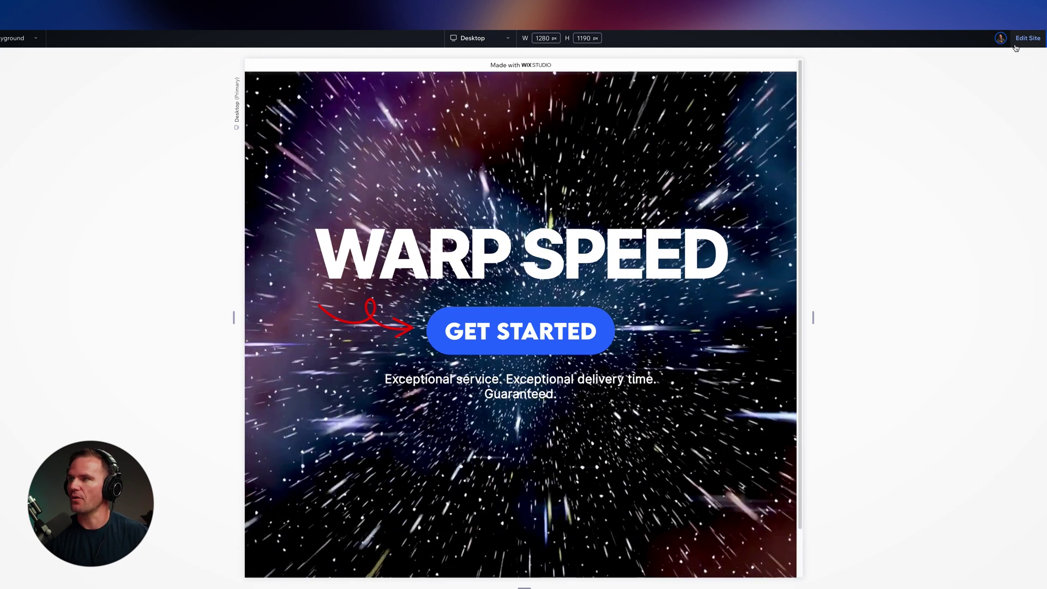
click(1016, 46)
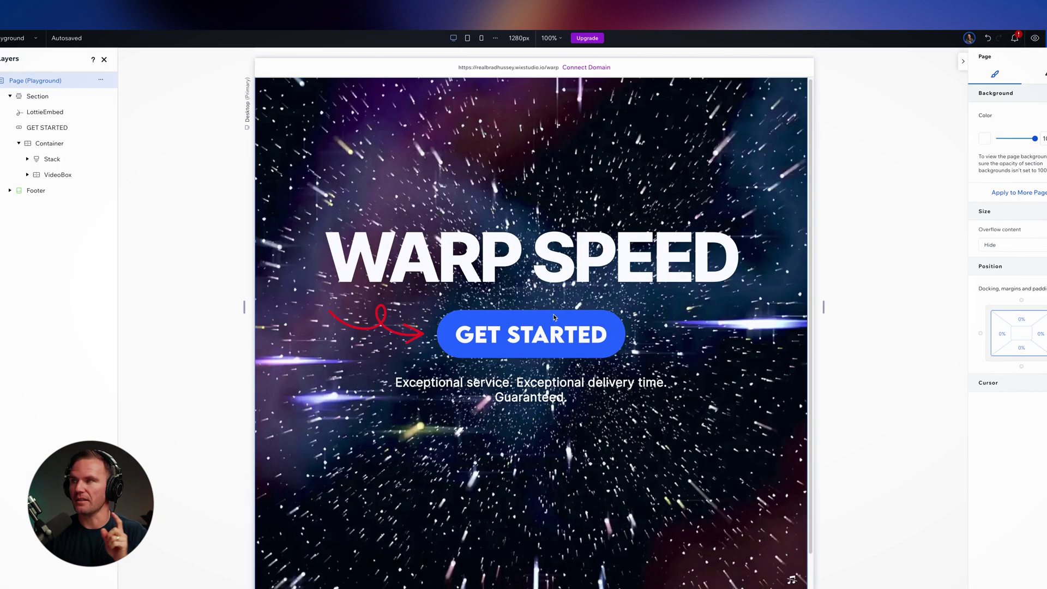
click(548, 326)
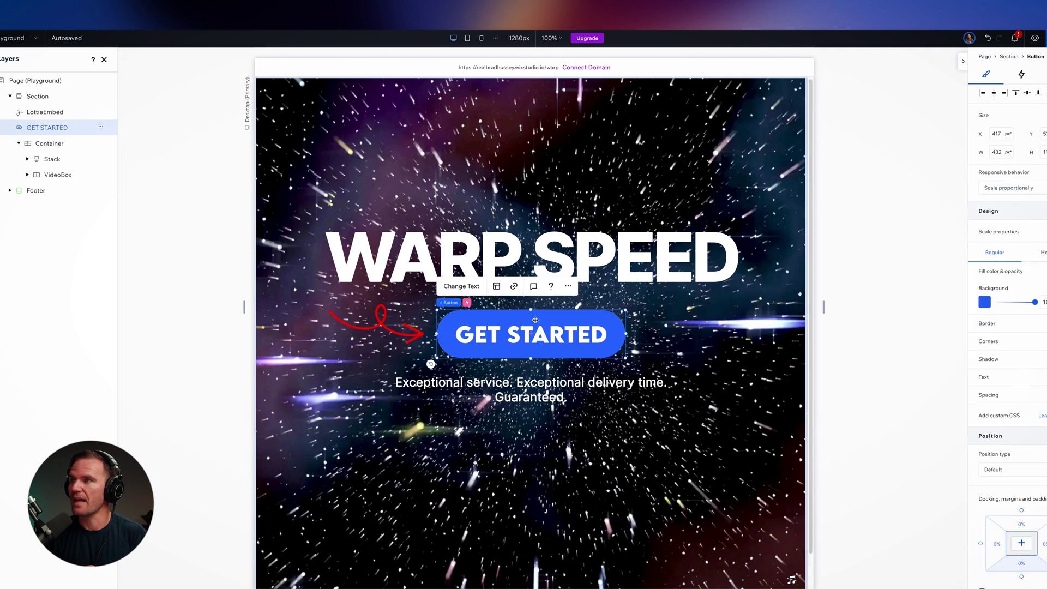
Step: Add a hover interaction to GET STARTED, first targeting the VideoBox
click(1024, 74)
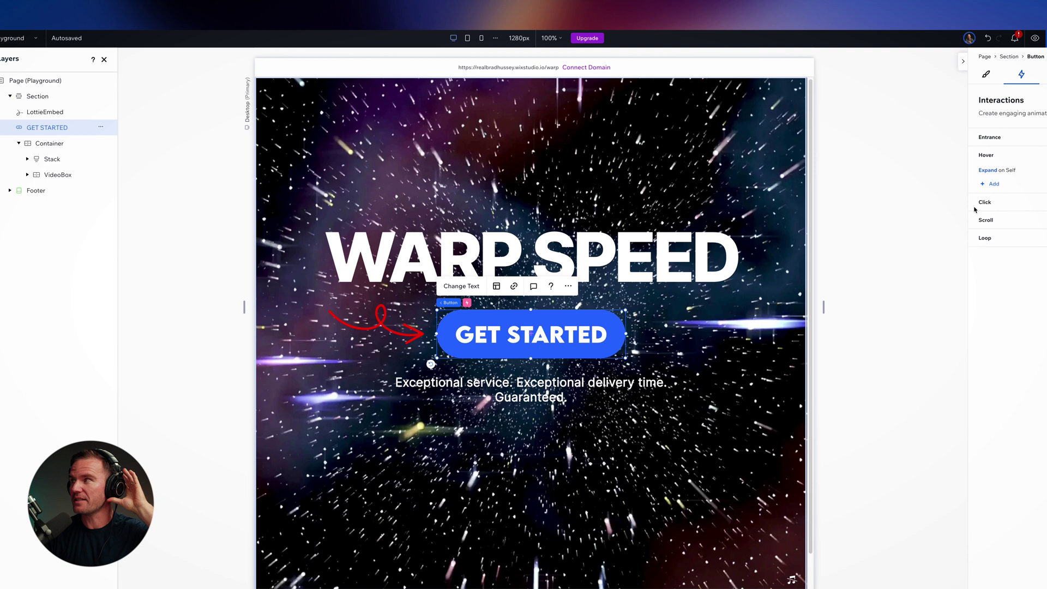
click(994, 184)
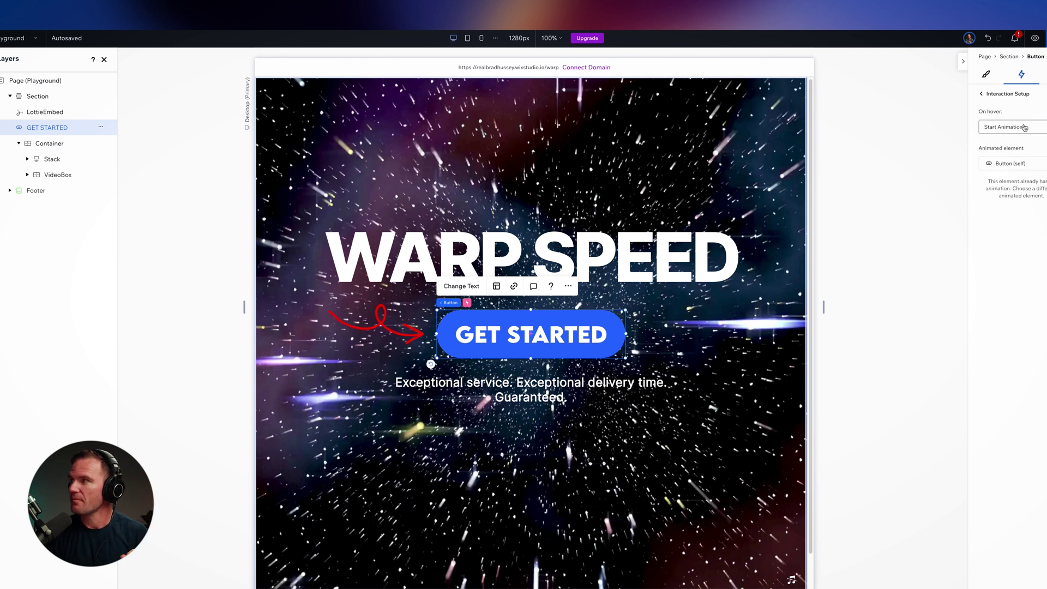
click(1042, 165)
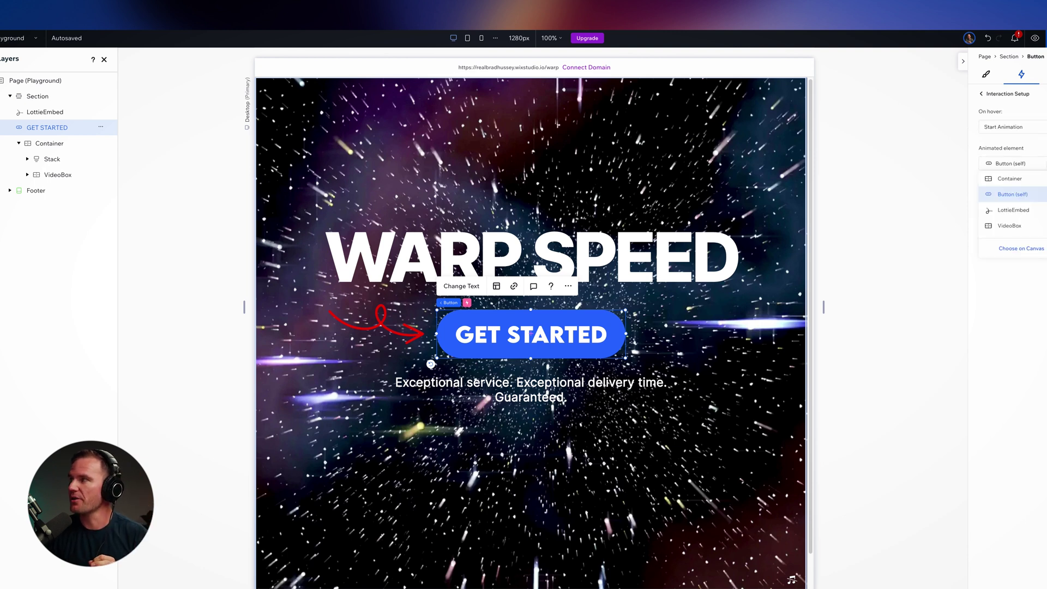
click(1010, 226)
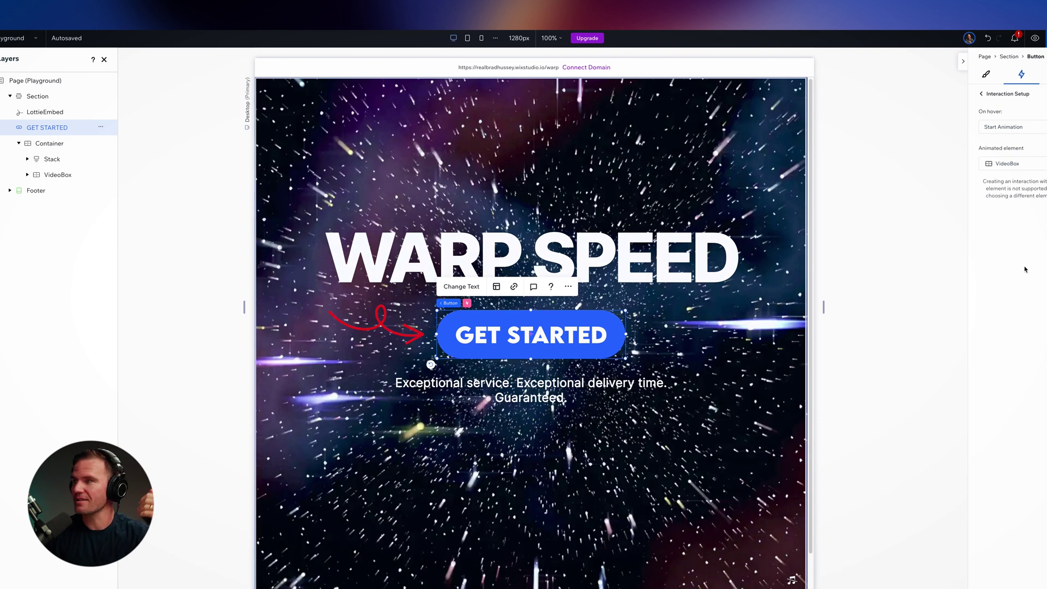
click(566, 329)
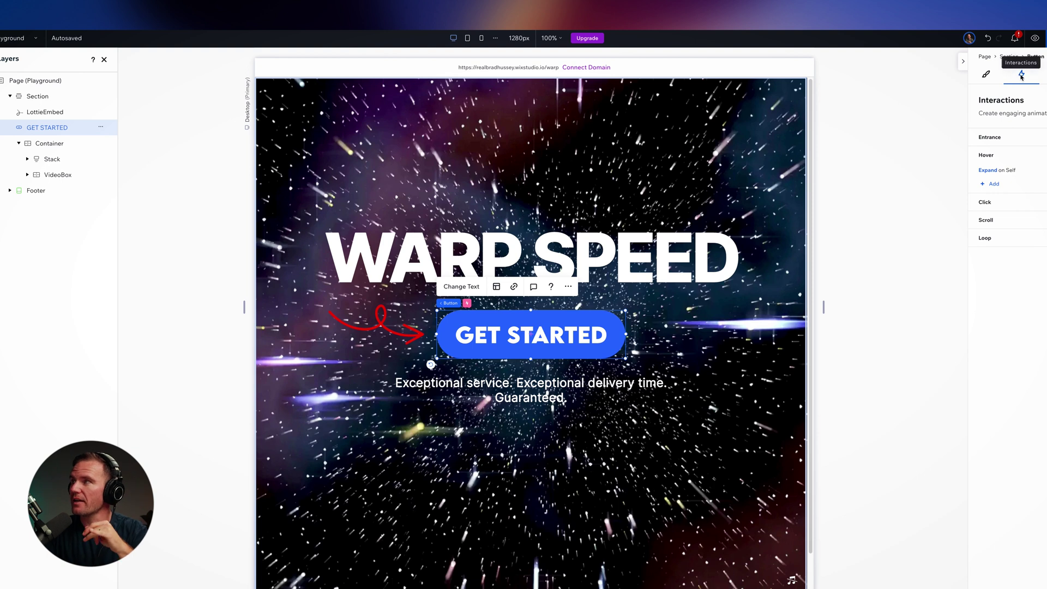
Step: Add a hover interaction that applies the Fade preset to the Container, then preview the site
click(995, 186)
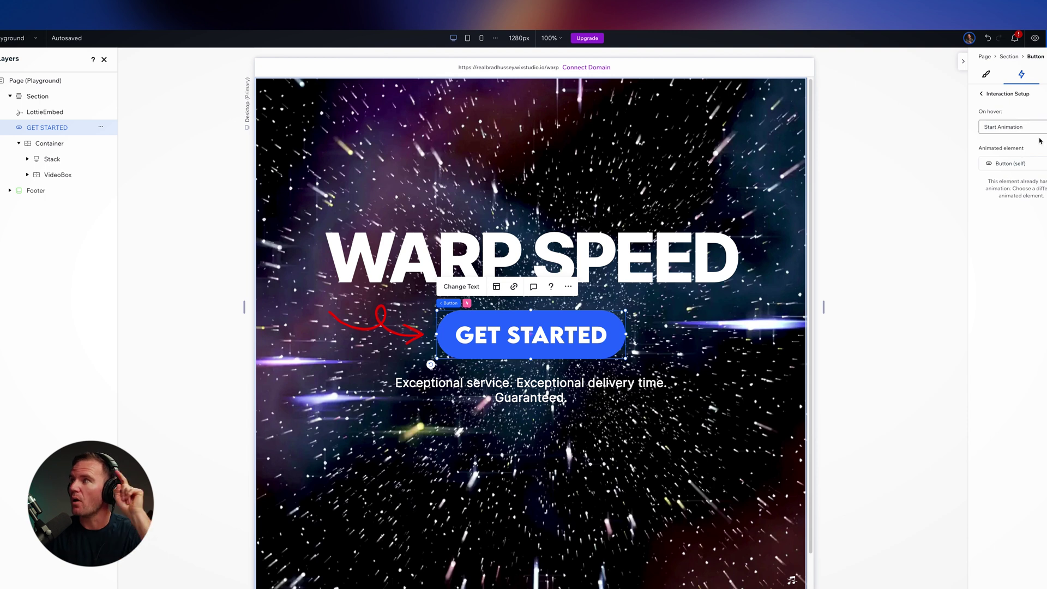
click(1043, 164)
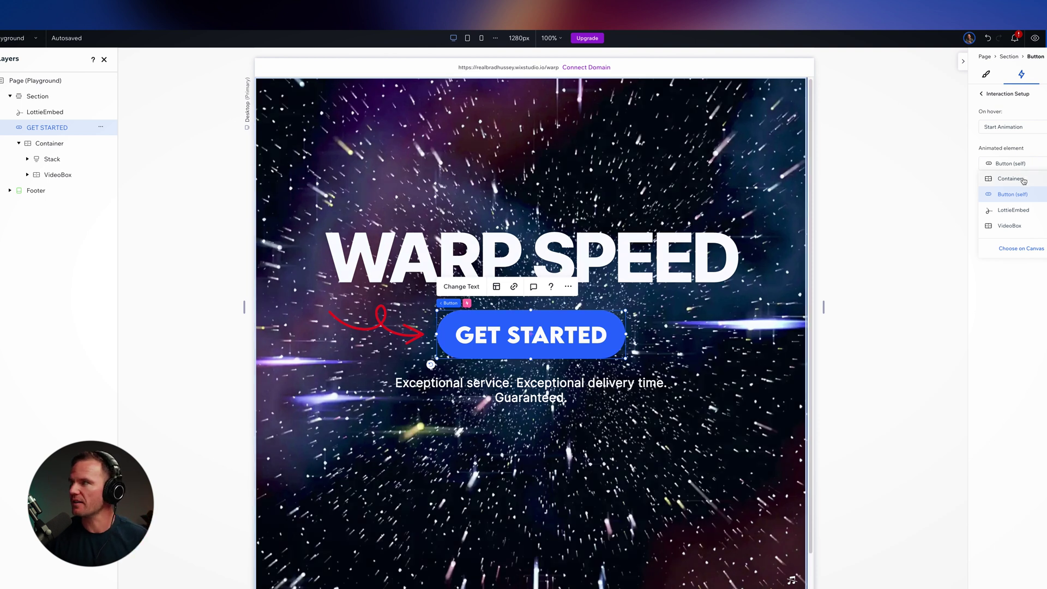
click(1023, 249)
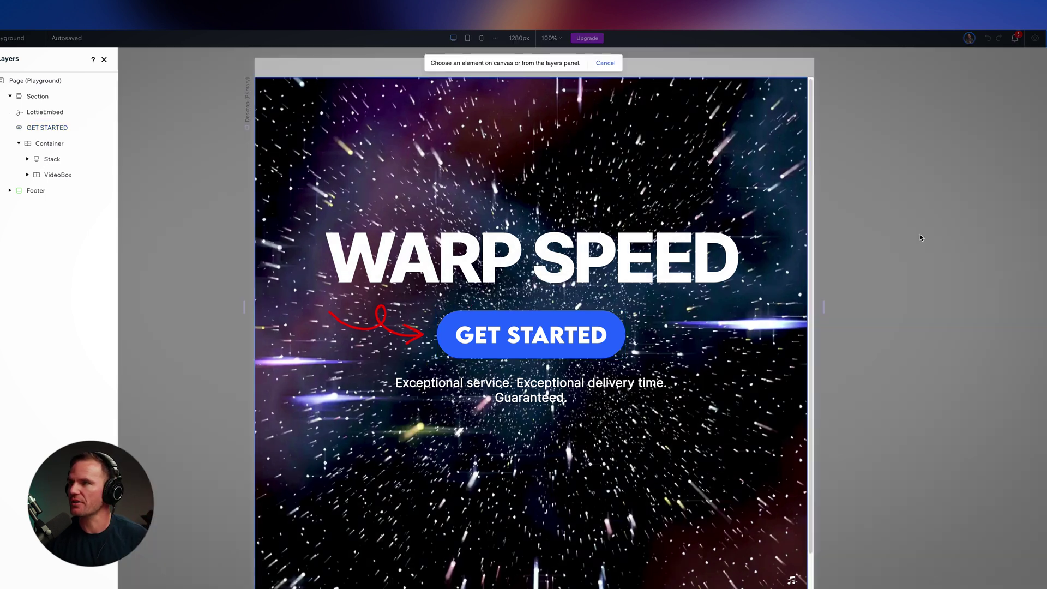
click(47, 146)
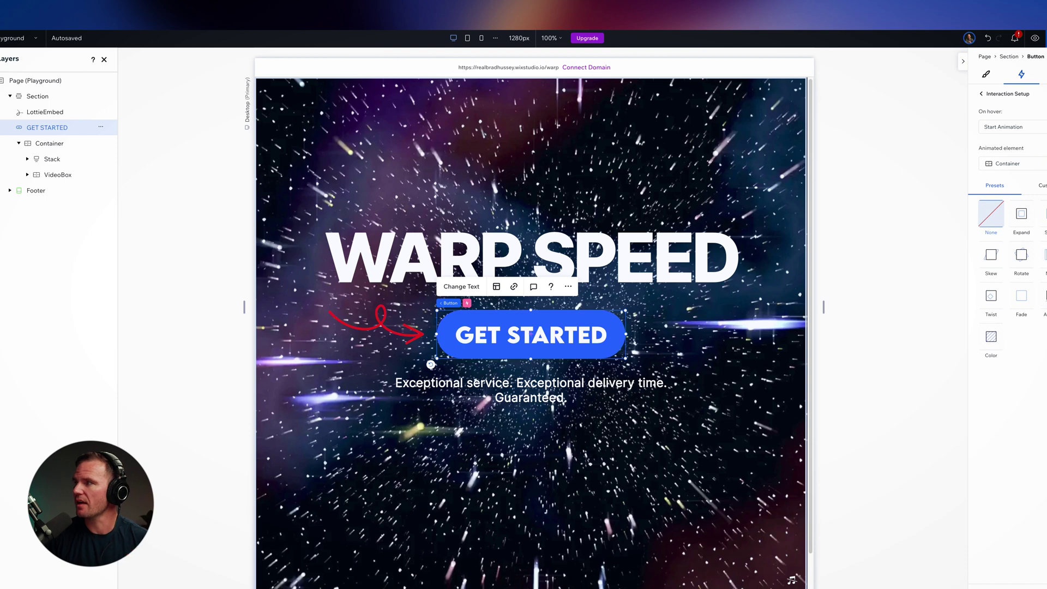
click(1023, 300)
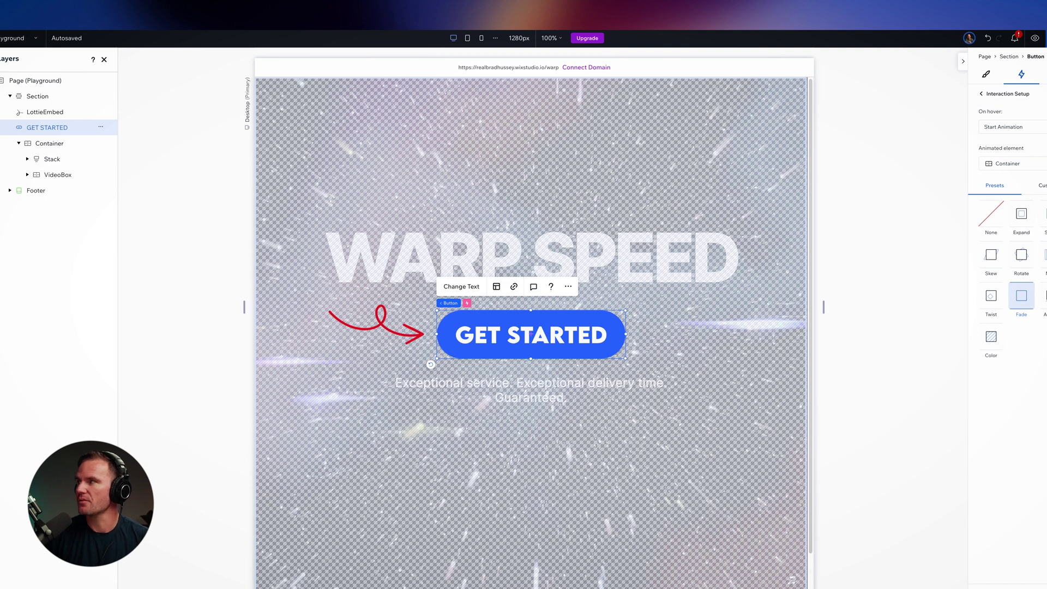
click(1035, 38)
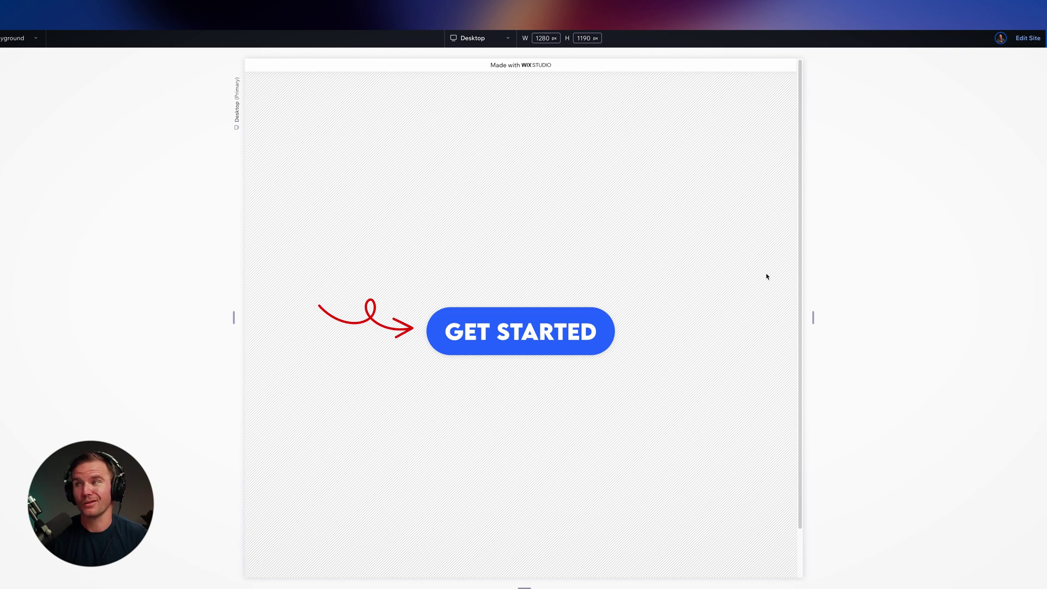
Step: Check the GET STARTED video fade-in, widen the preview to about 1722 px, then return to editing
mouse_move(547, 330)
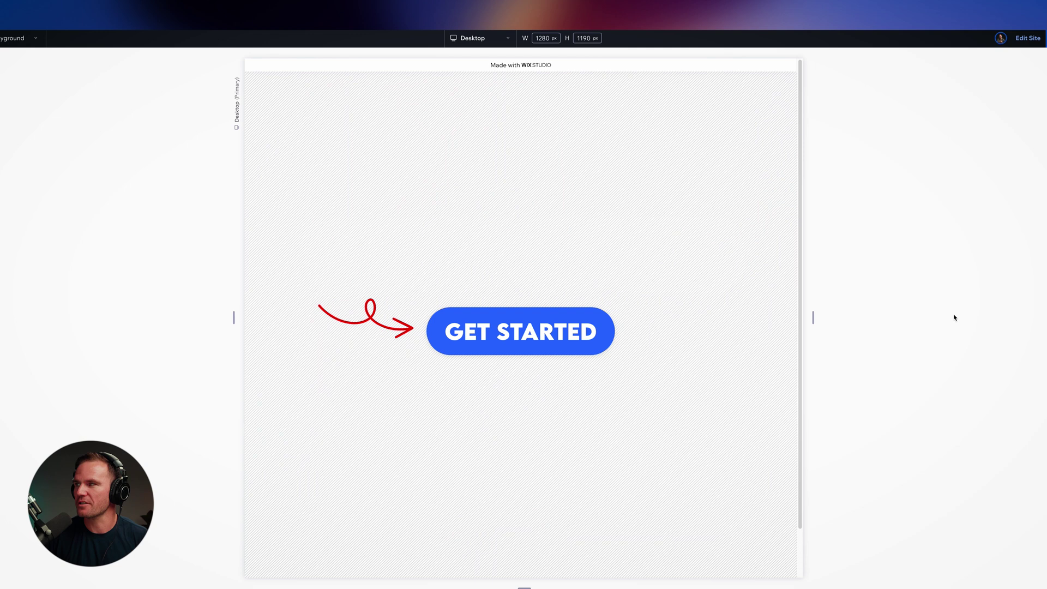
drag(813, 318, 944, 327)
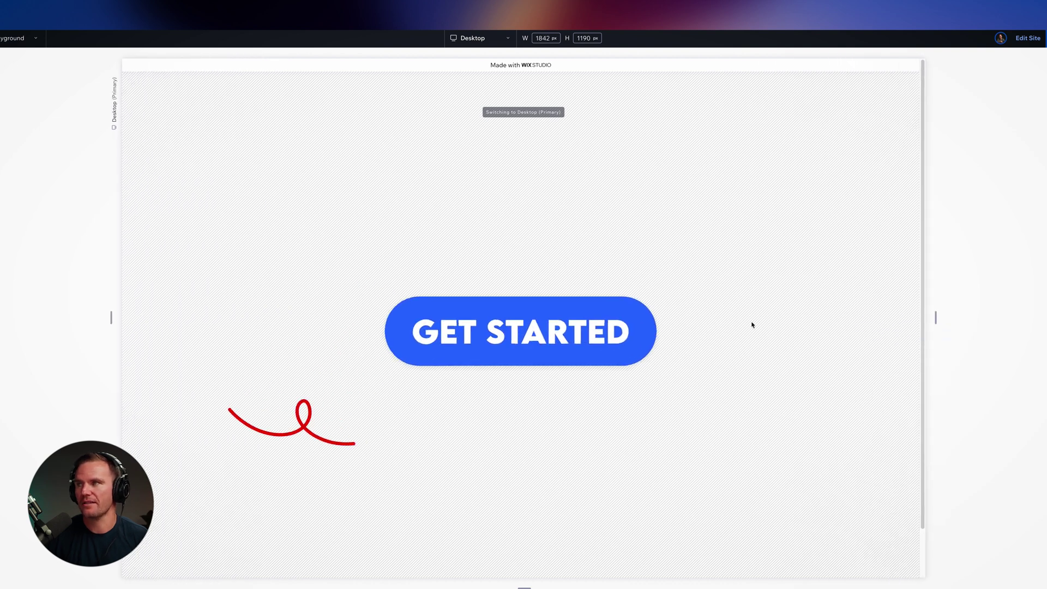
click(1028, 37)
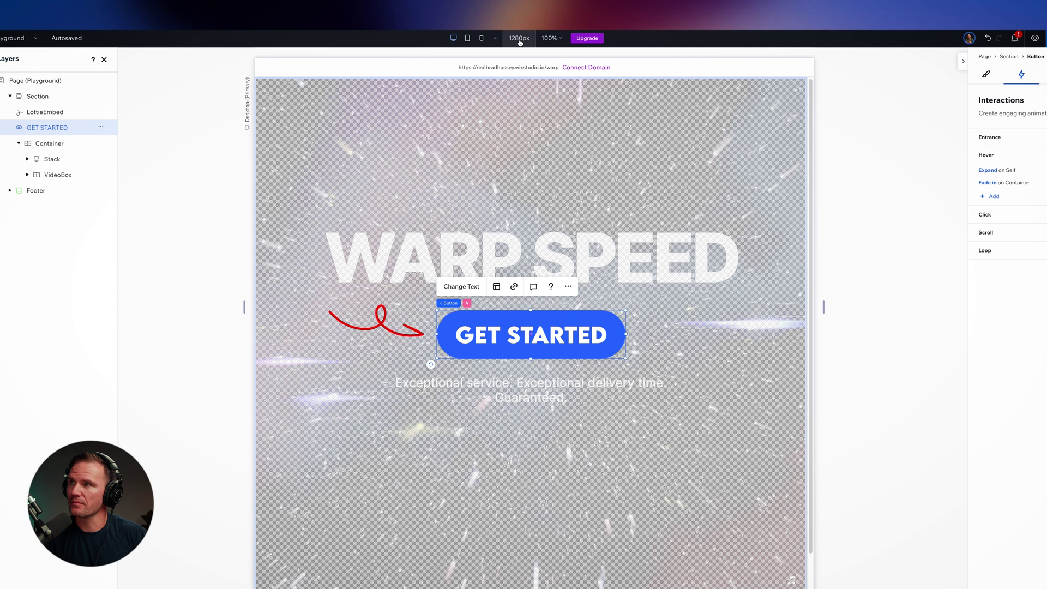
Step: Set the desktop editing size to 1680 px
click(520, 39)
text(168)
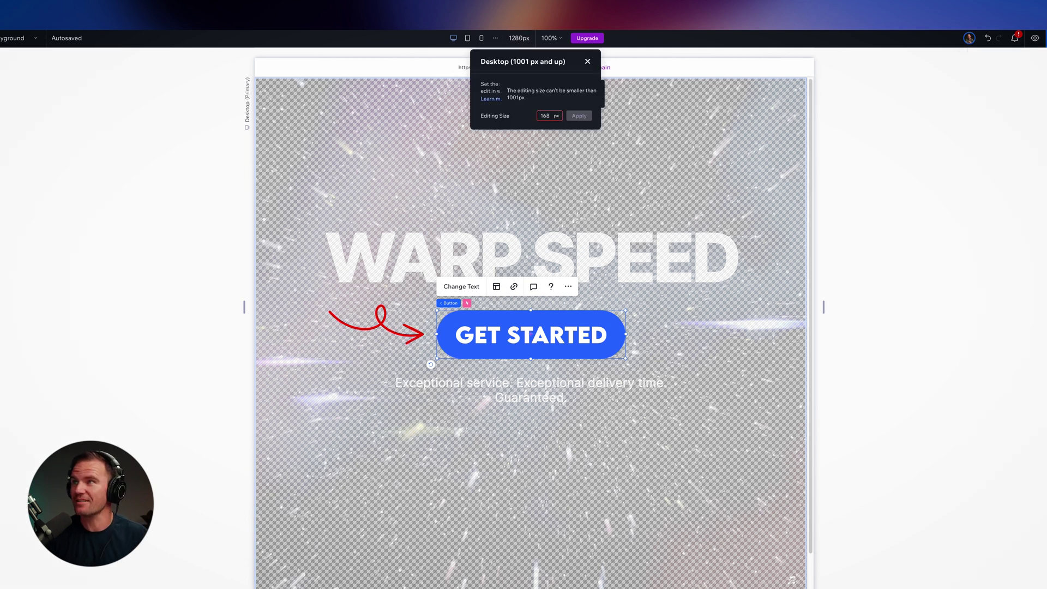
text(0)
key(Return)
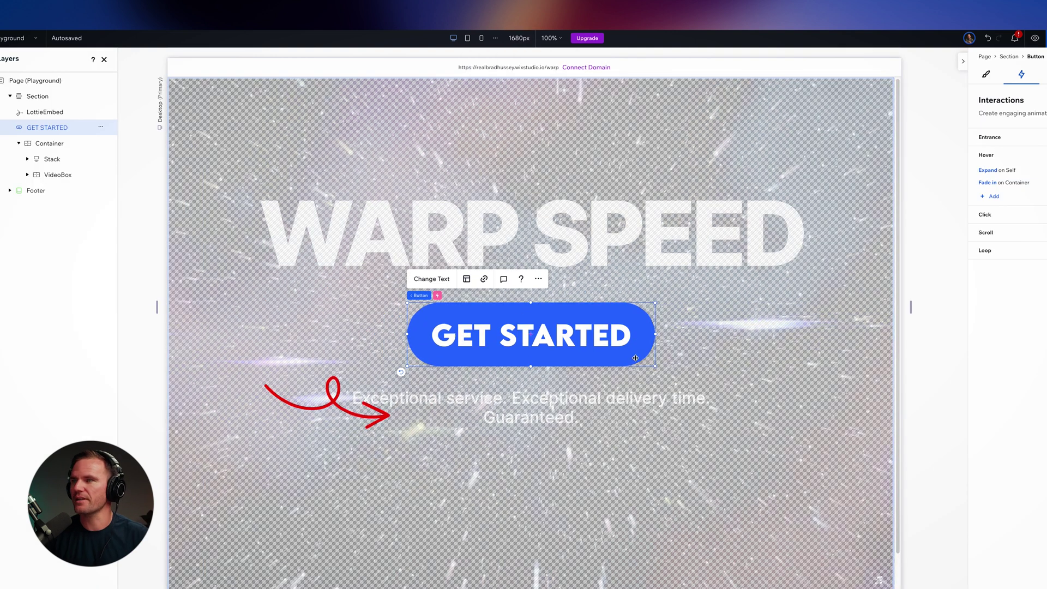
Step: Undock the red arrow's top, move it up beside GET STARTED, dock it left, and test narrowing
click(336, 405)
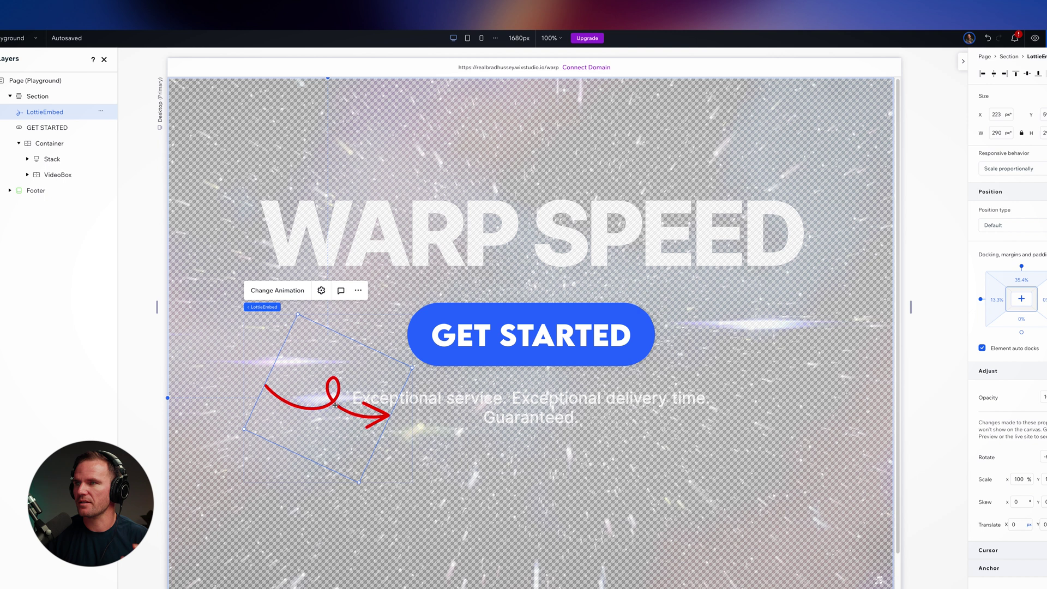
click(1021, 267)
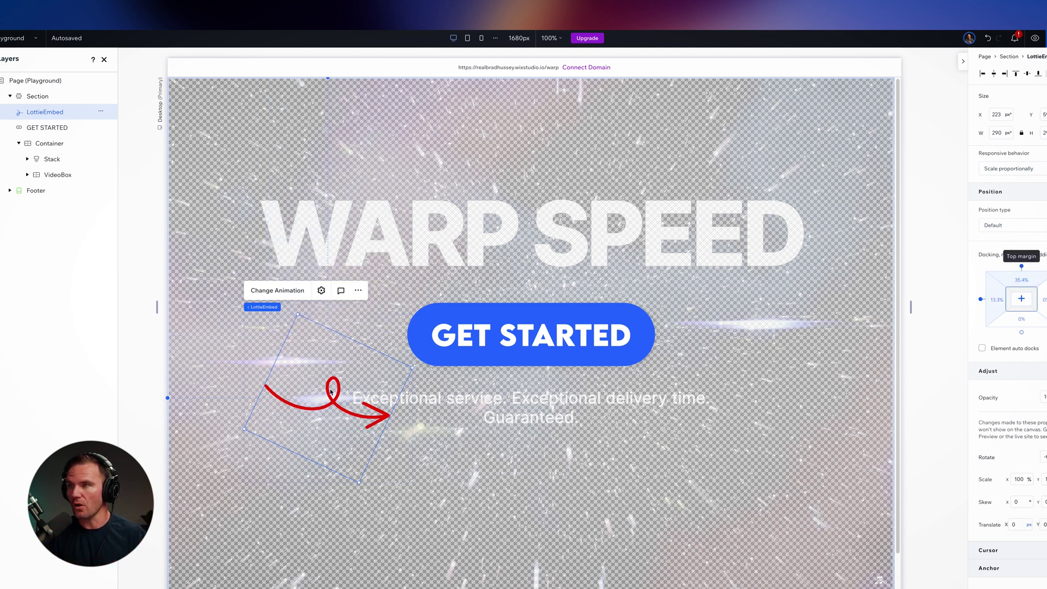
drag(337, 395, 339, 321)
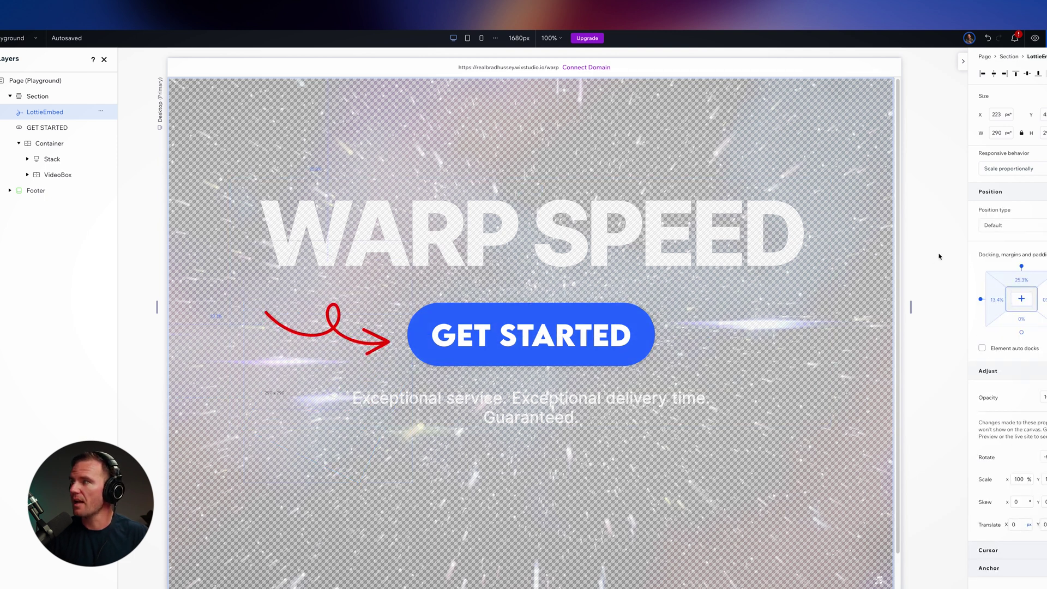
click(981, 300)
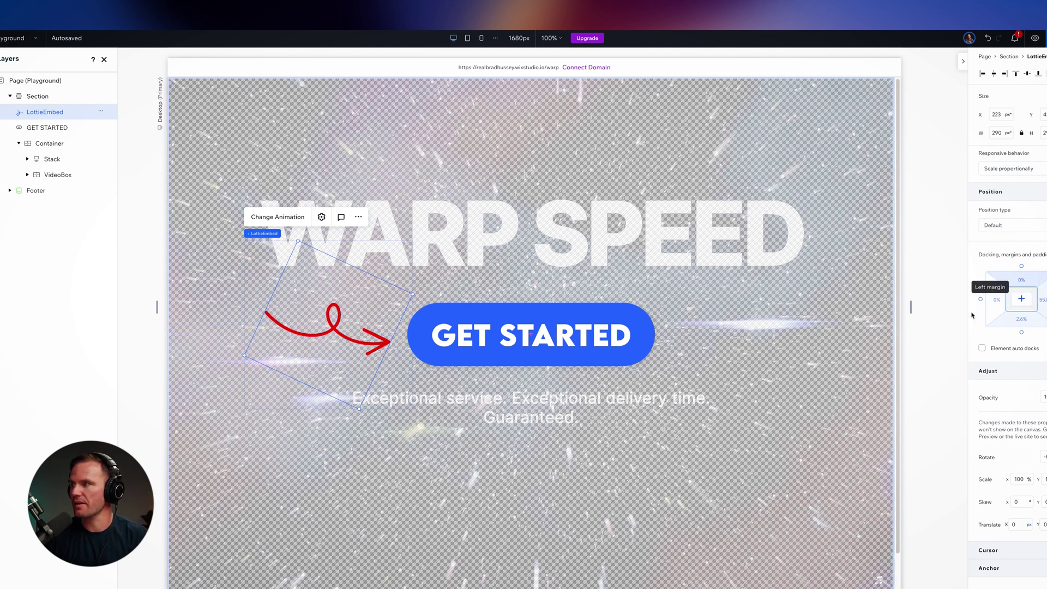
mouse_move(911, 308)
mouse_down()
mouse_move(858, 306)
mouse_move(919, 313)
mouse_move(772, 310)
mouse_move(752, 299)
mouse_move(908, 307)
mouse_up()
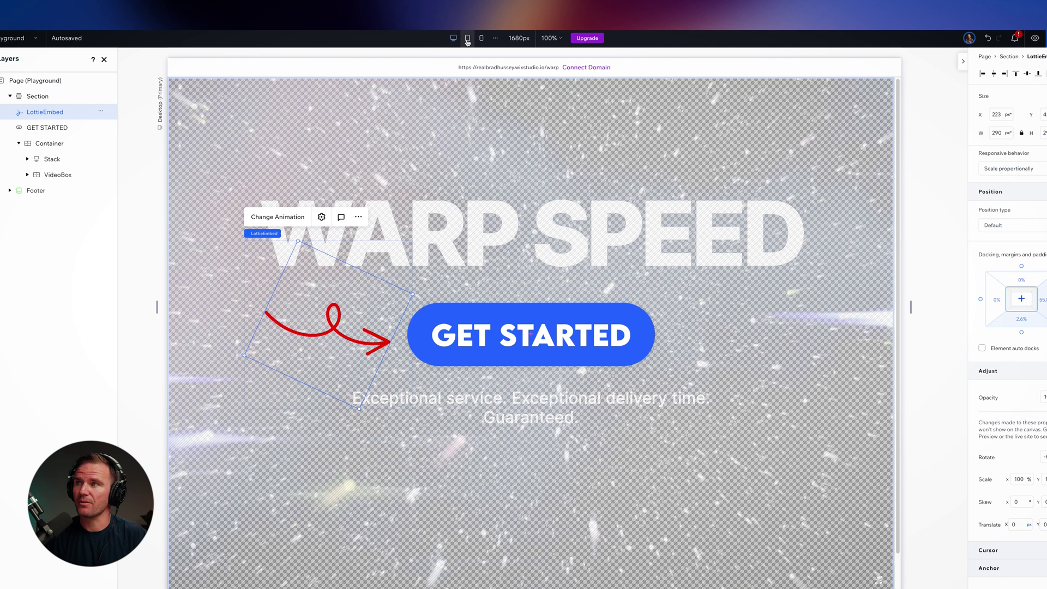
Step: On the 768 px tablet layout, make GET STARTED wider and taller, then switch to the 390 px mobile layout
click(468, 39)
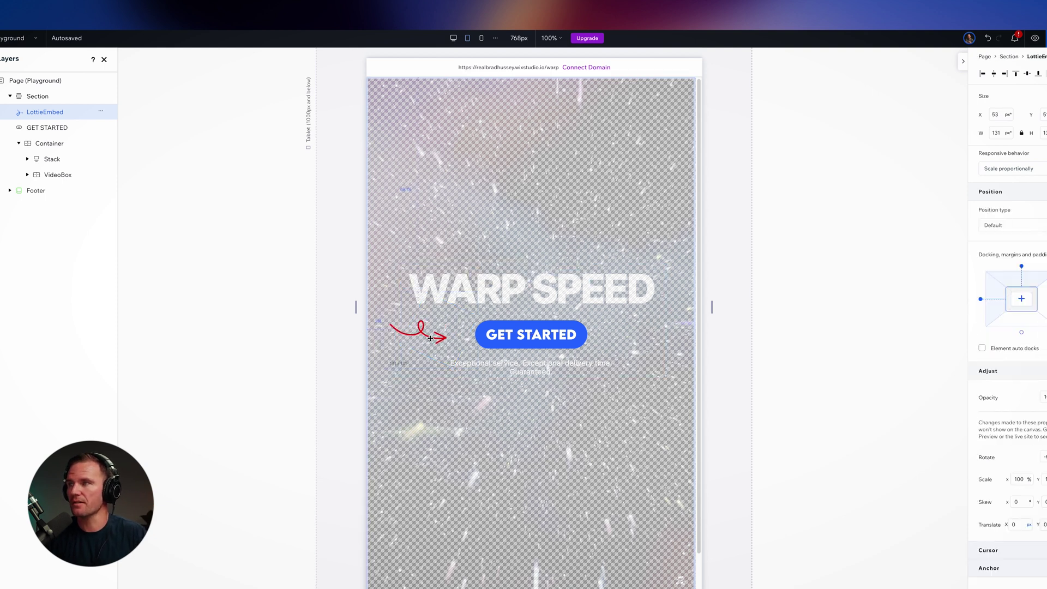
click(581, 326)
drag(588, 319, 603, 317)
click(476, 287)
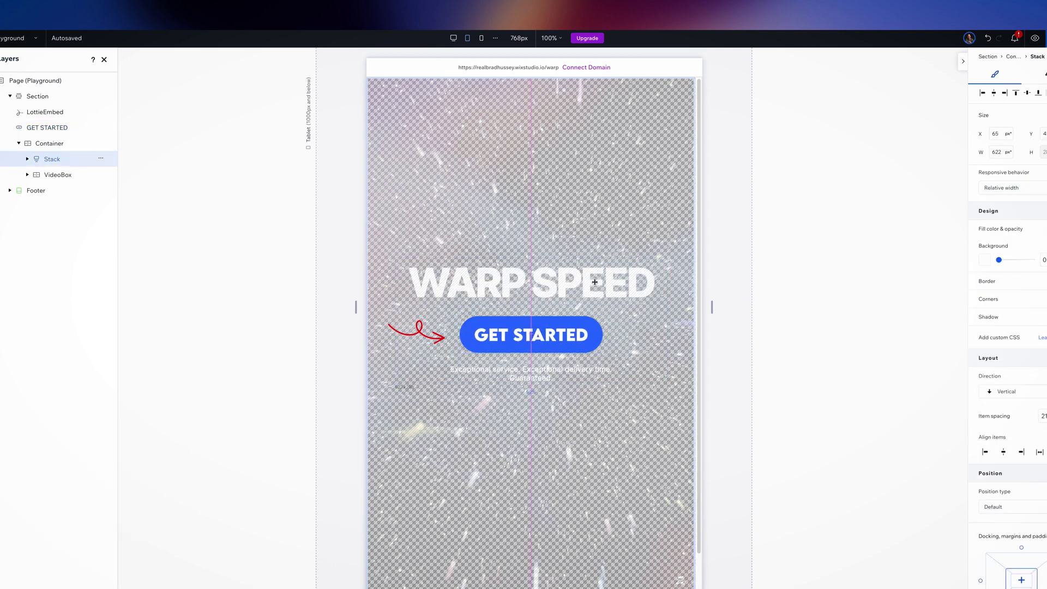
click(476, 287)
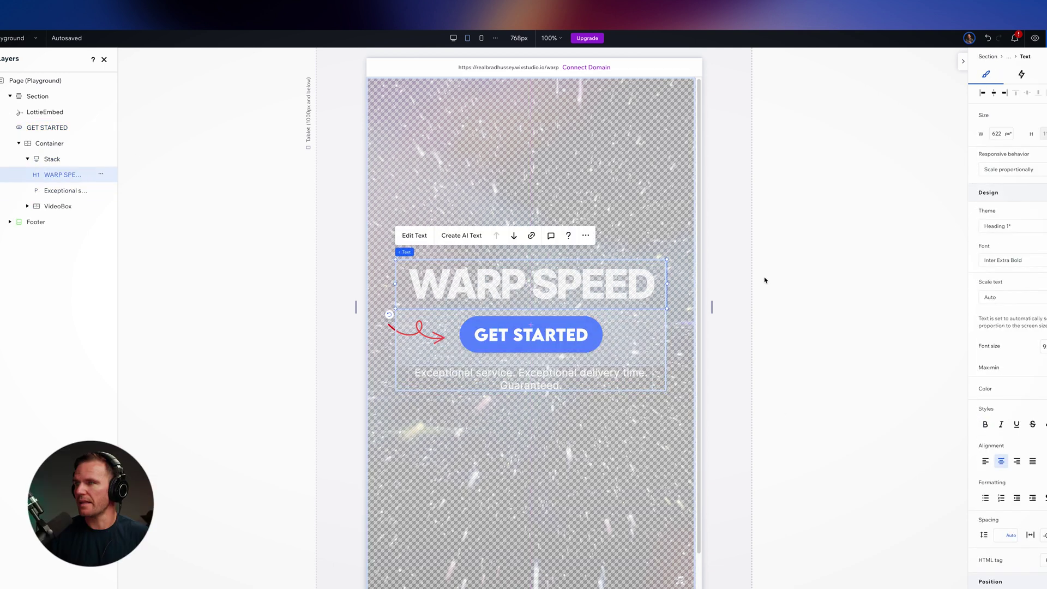
click(785, 285)
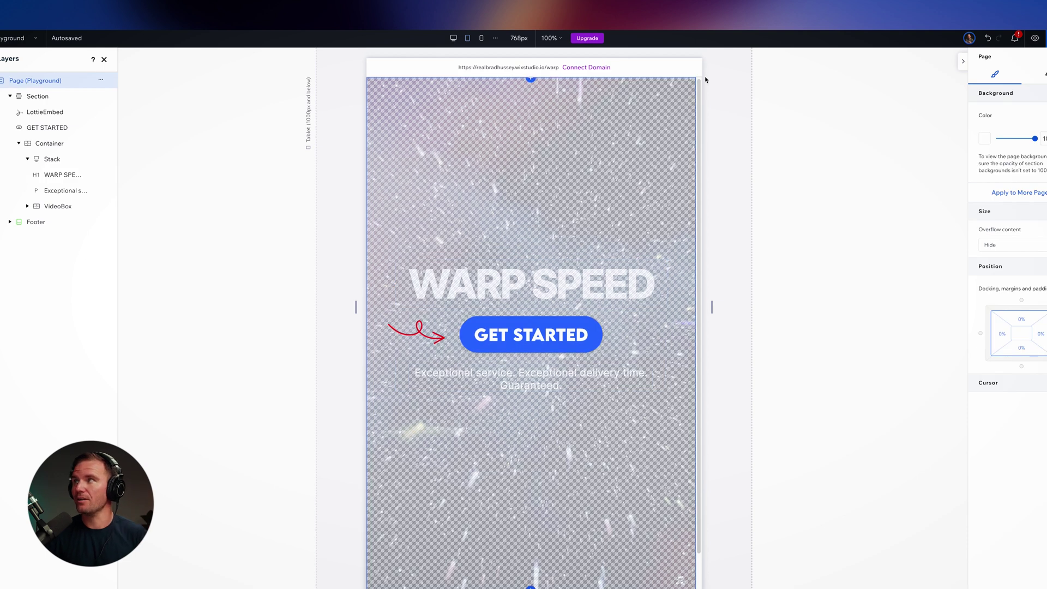
click(481, 38)
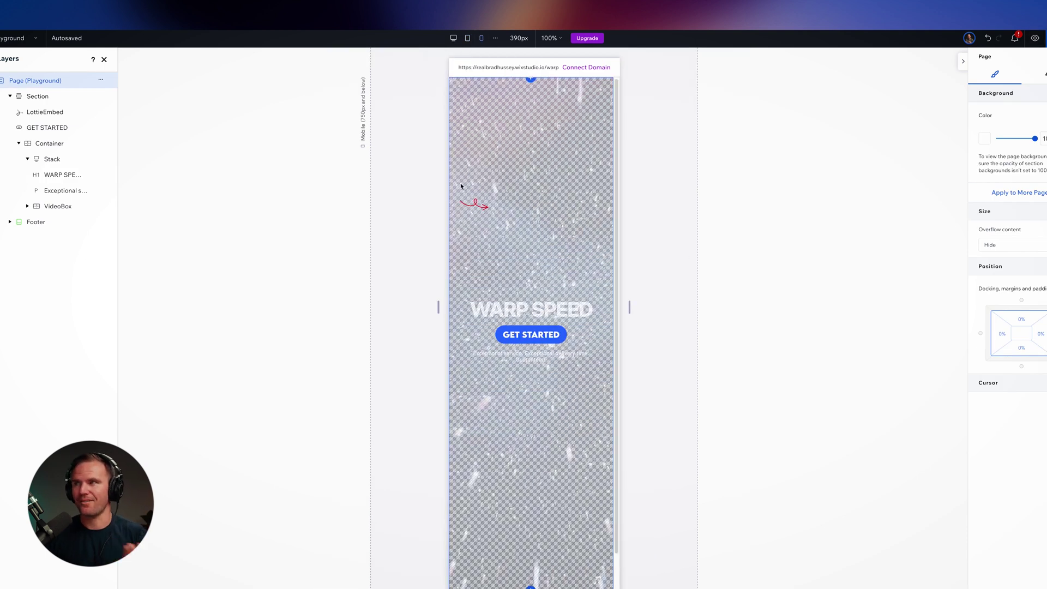
Step: Move the red arrow down beside GET STARTED and enlarge the button on mobile
click(478, 206)
click(478, 205)
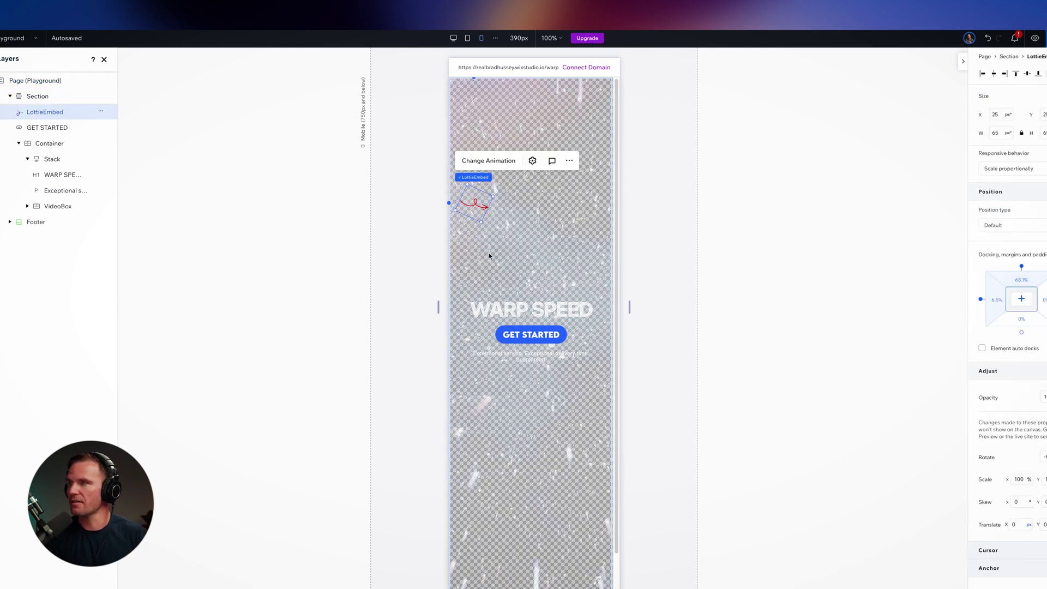
drag(481, 204, 478, 340)
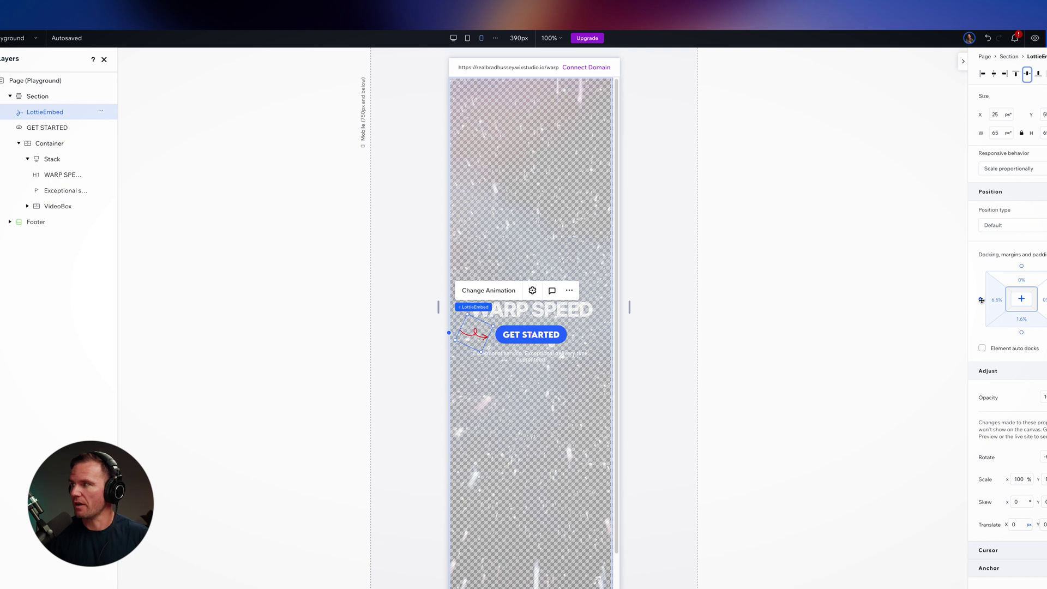
click(565, 333)
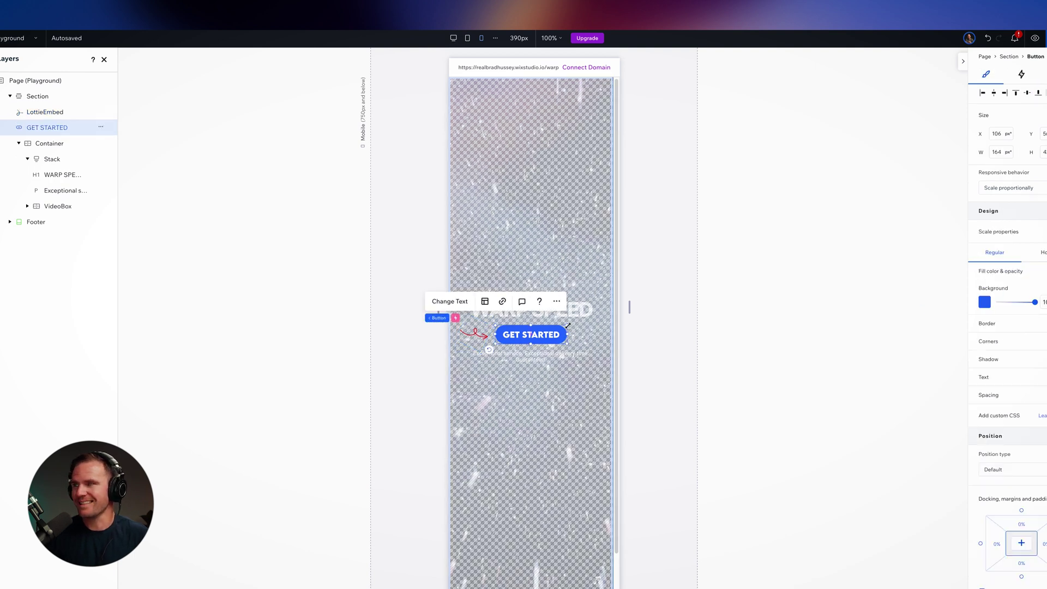
drag(568, 326, 576, 326)
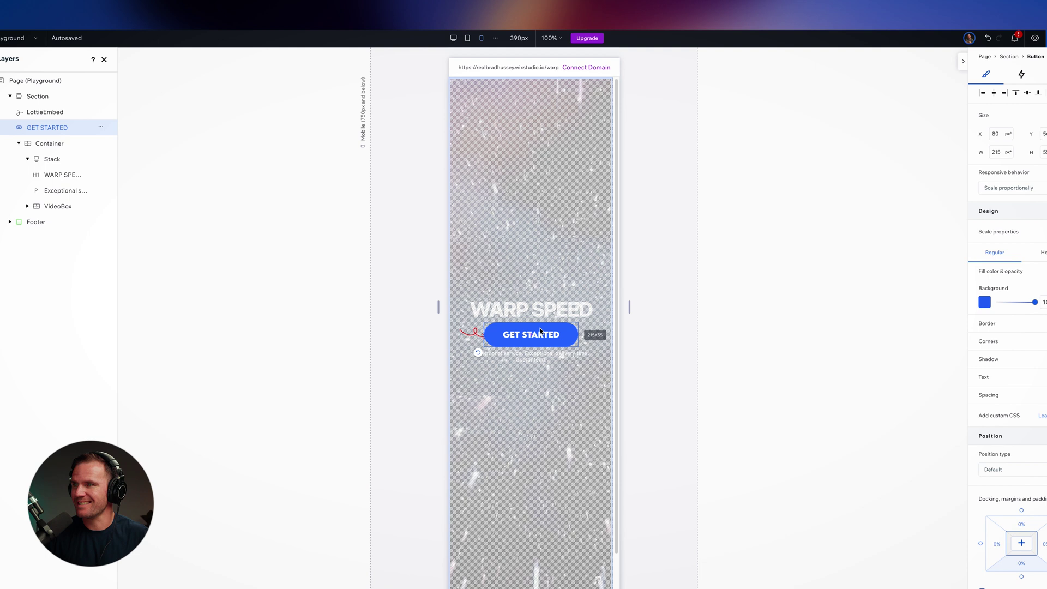
click(1004, 383)
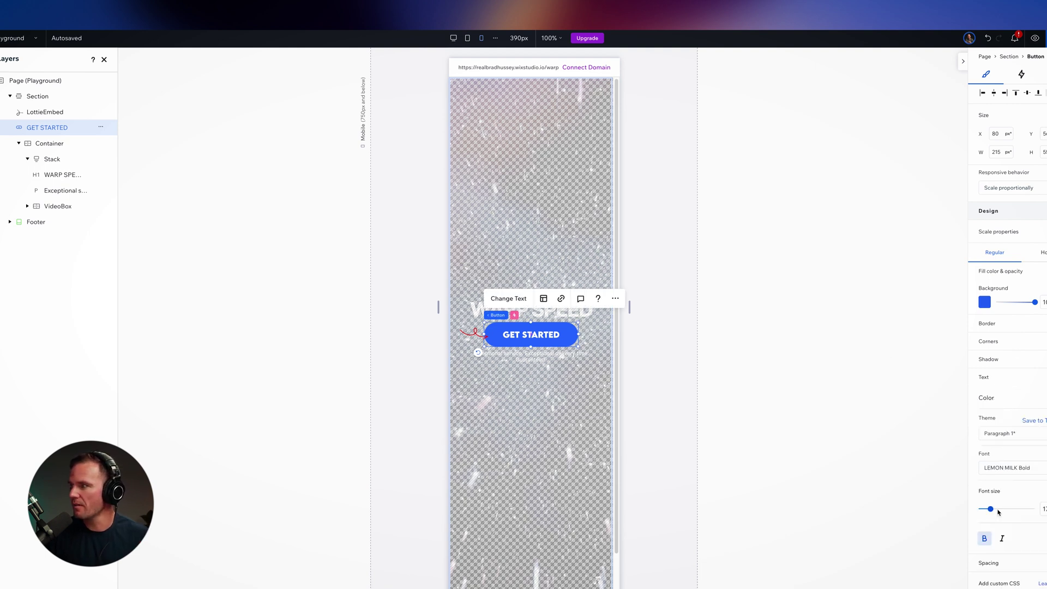
Step: Widen the subtitle paragraph and its stack on both sides to about 339 px
click(530, 357)
click(530, 357)
click(530, 359)
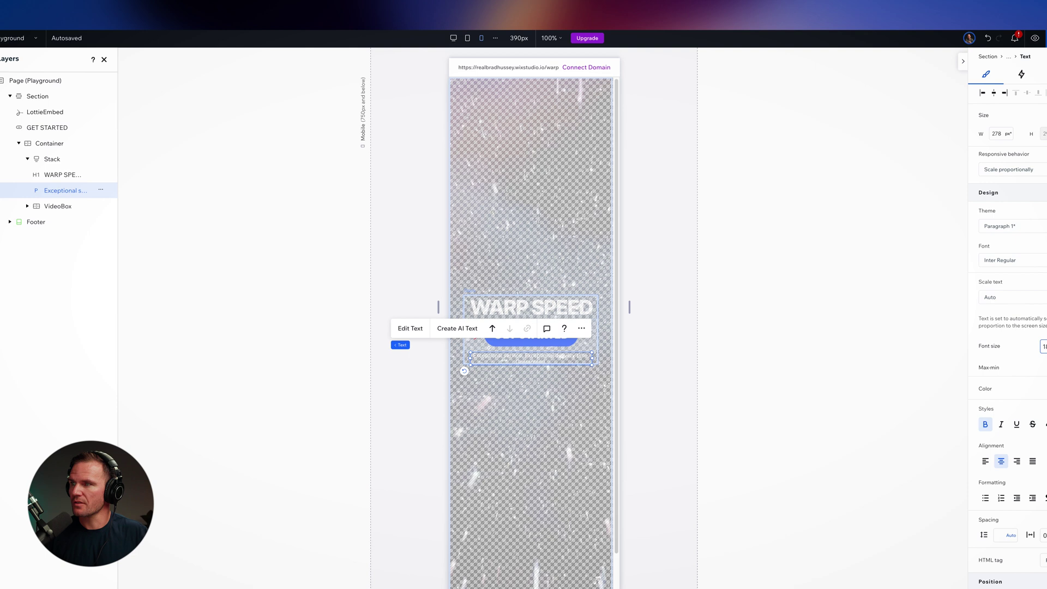
drag(593, 358, 596, 358)
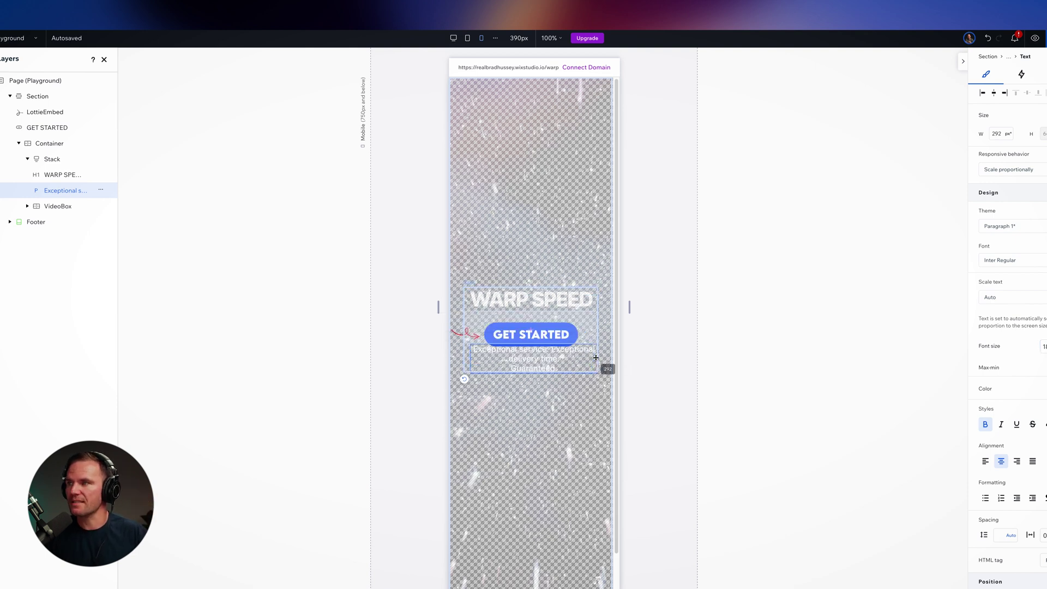
click(473, 359)
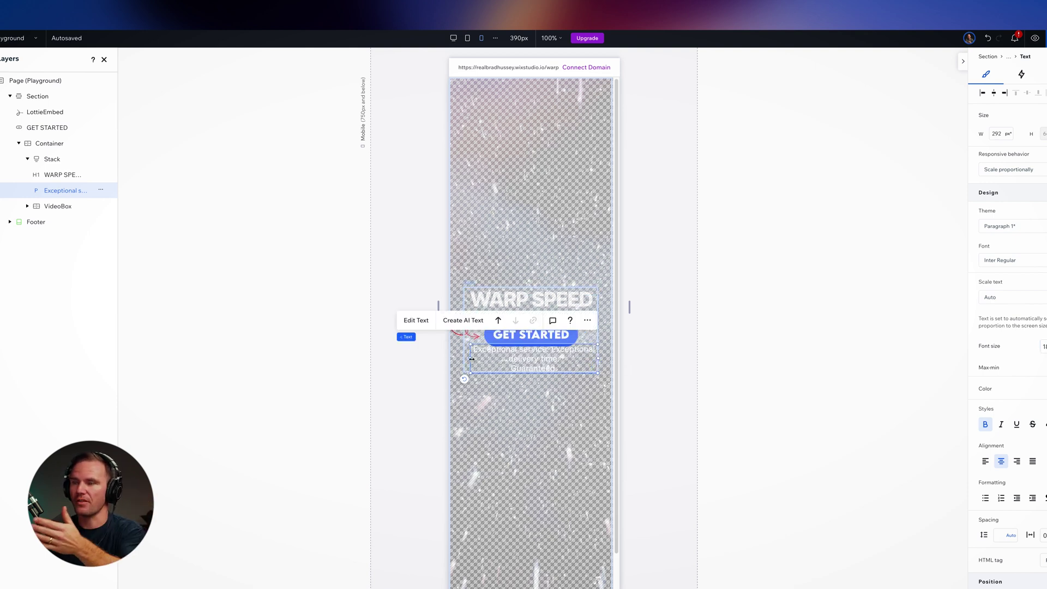
drag(472, 359, 467, 360)
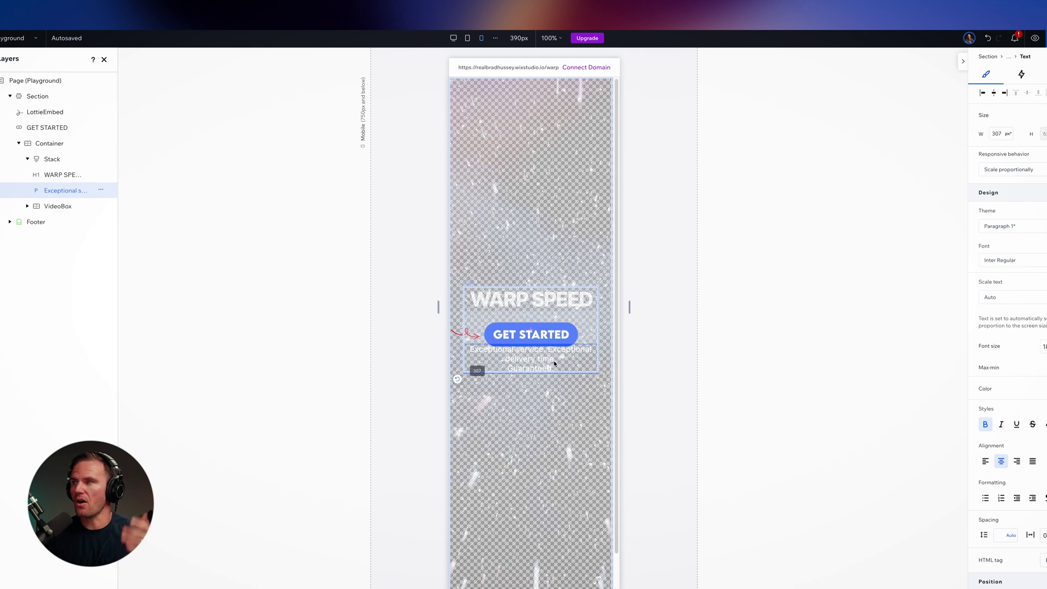
click(578, 300)
drag(597, 328, 605, 328)
click(575, 355)
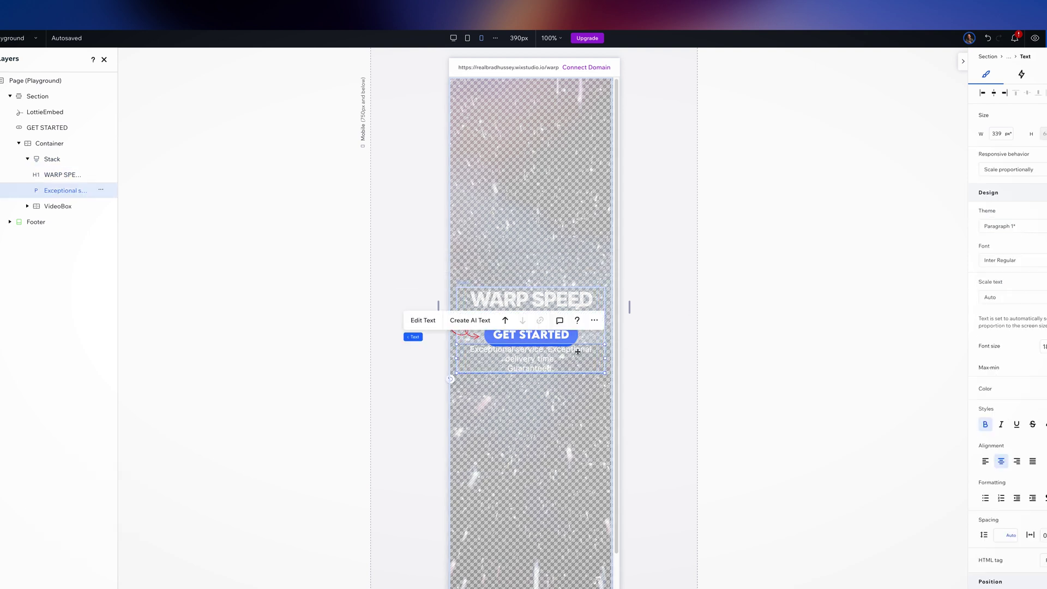
key(Escape)
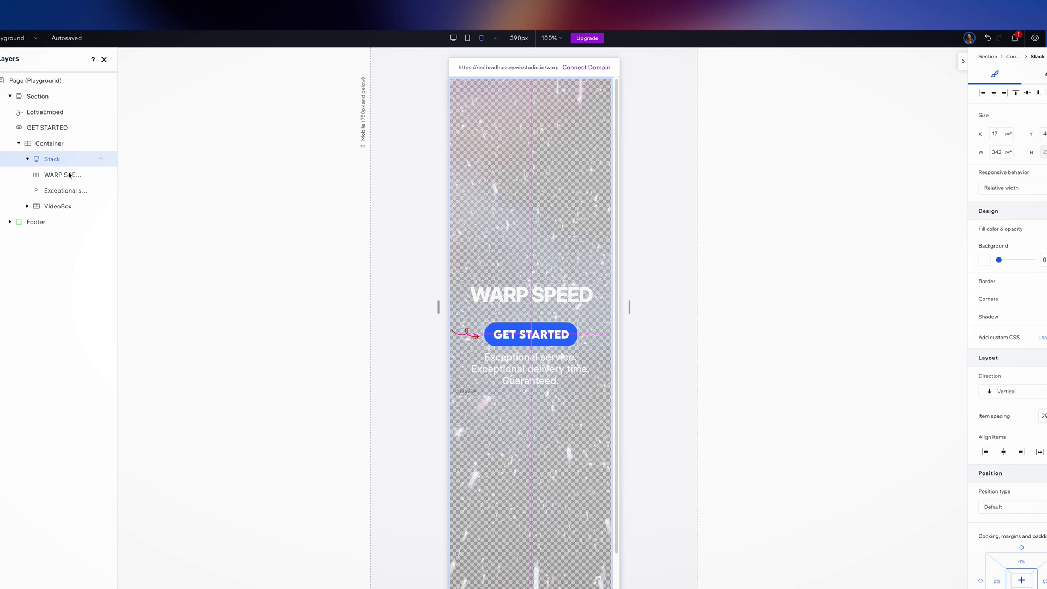
click(759, 325)
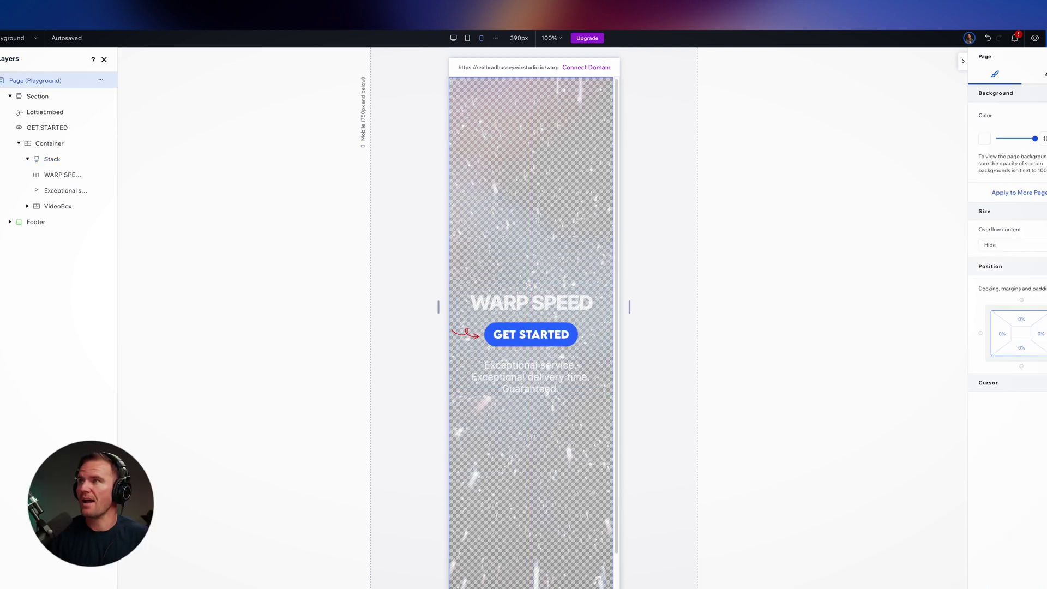
Step: Switch back to the 1680 px desktop layout to view the finished section
click(453, 37)
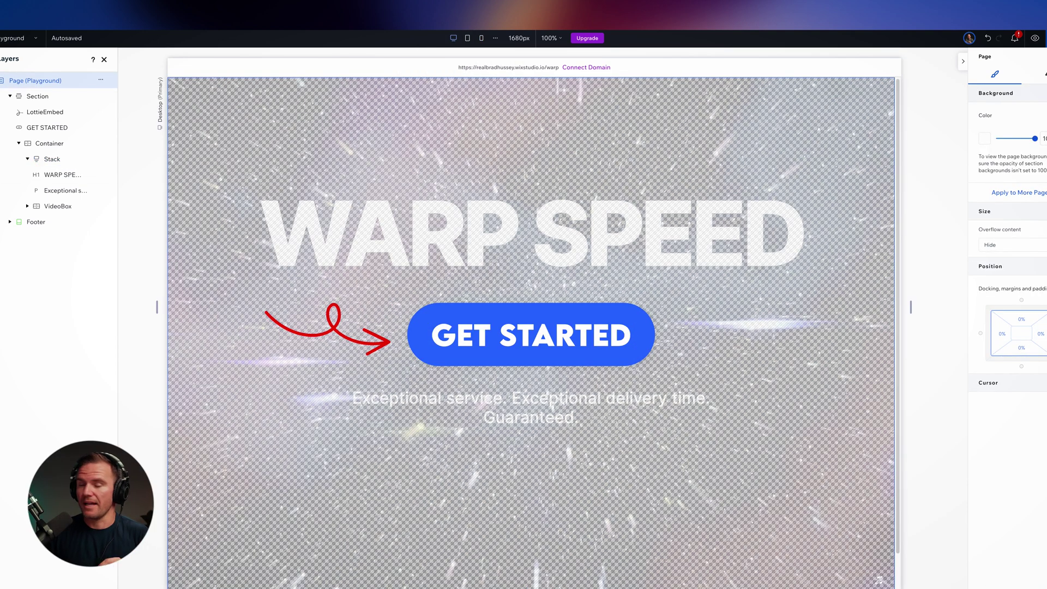